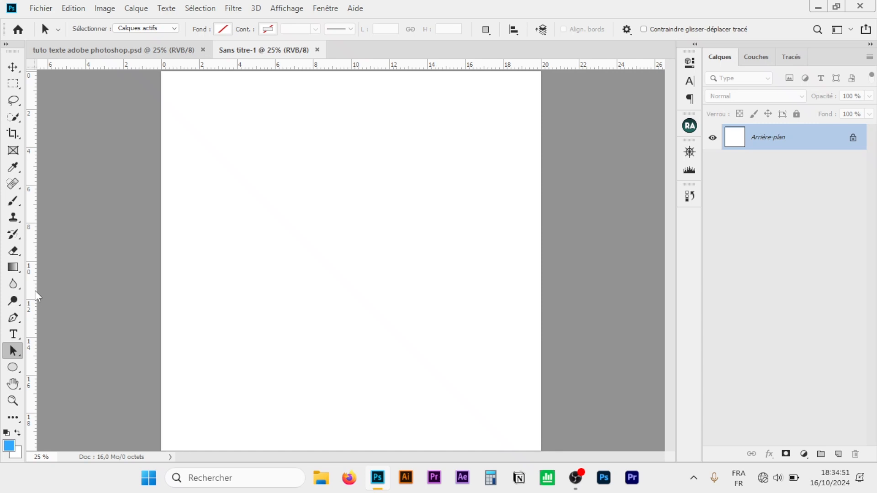
Place a vertical and a horizontal guide crossing at the centre of the canvas, at 10 cm each
{"action": "left_click_drag", "start_coordinate": [36, 291], "coordinate": [351, 279]}
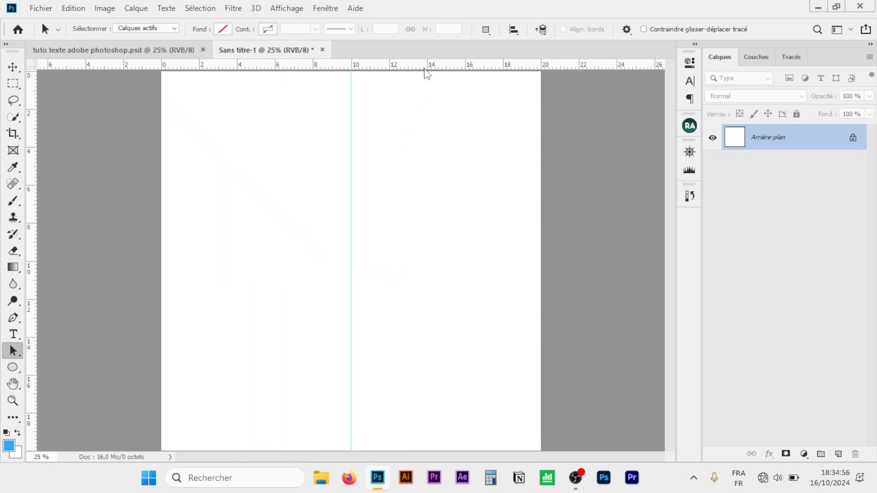
{"action": "left_click_drag", "start_coordinate": [425, 68], "coordinate": [434, 262]}
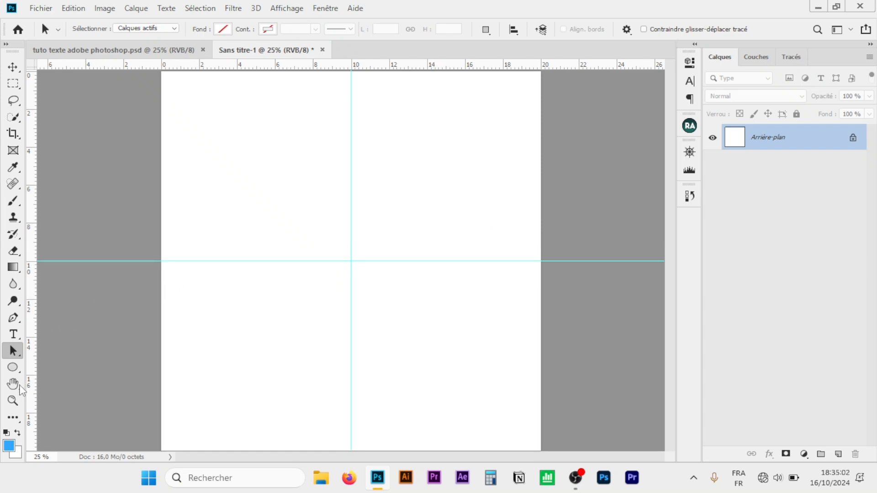
Draw a circle about 1187 px in diameter around the guide intersection and remove its fill
{"action": "left_click", "coordinate": [12, 367]}
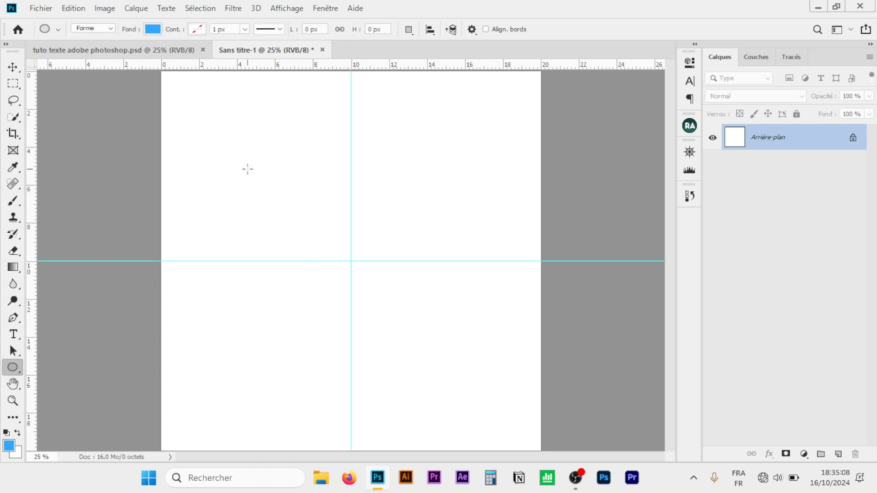
{"action": "left_click_drag", "start_coordinate": [248, 169], "coordinate": [439, 434]}
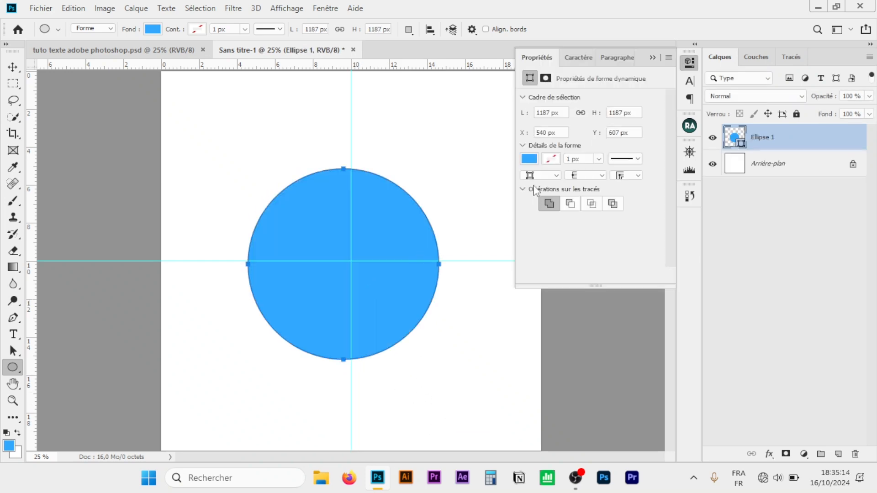
{"action": "left_click", "coordinate": [530, 160]}
{"action": "left_click", "coordinate": [537, 187]}
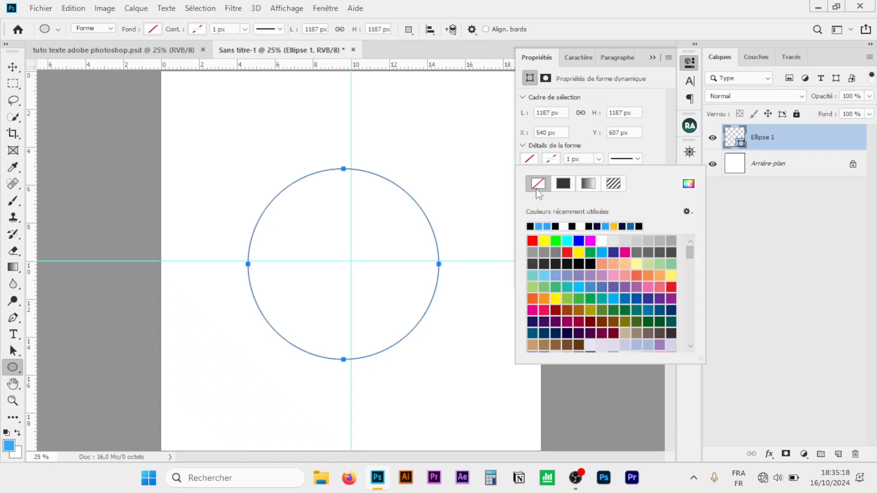
Add a Contour layer style to the circle with colour dbddde and a size of 1 px
{"action": "left_click", "coordinate": [769, 454]}
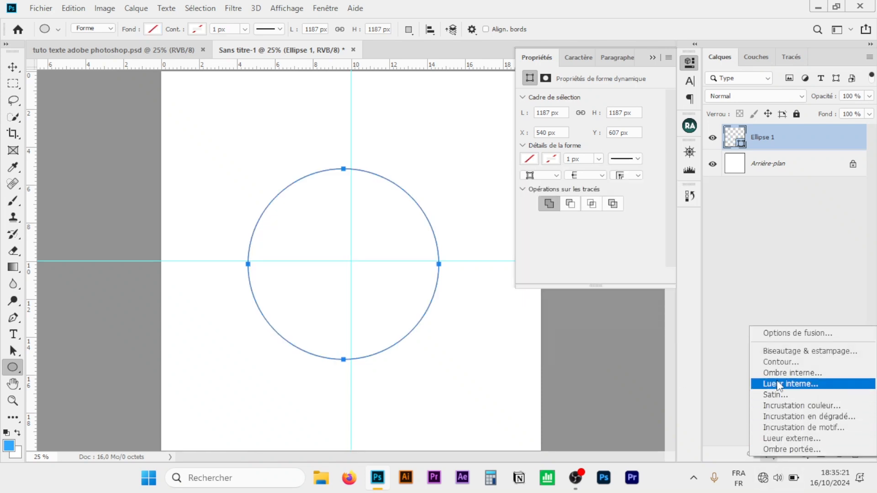
{"action": "key", "text": "Escape"}
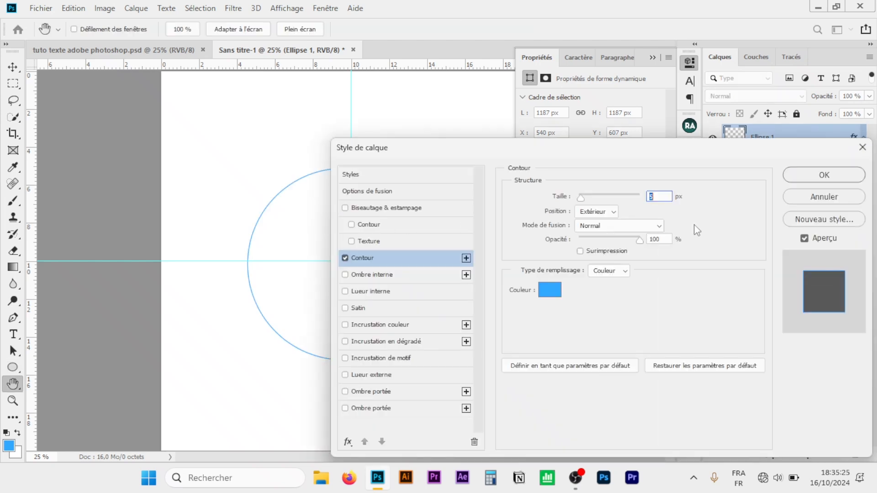
{"action": "left_click", "coordinate": [555, 293]}
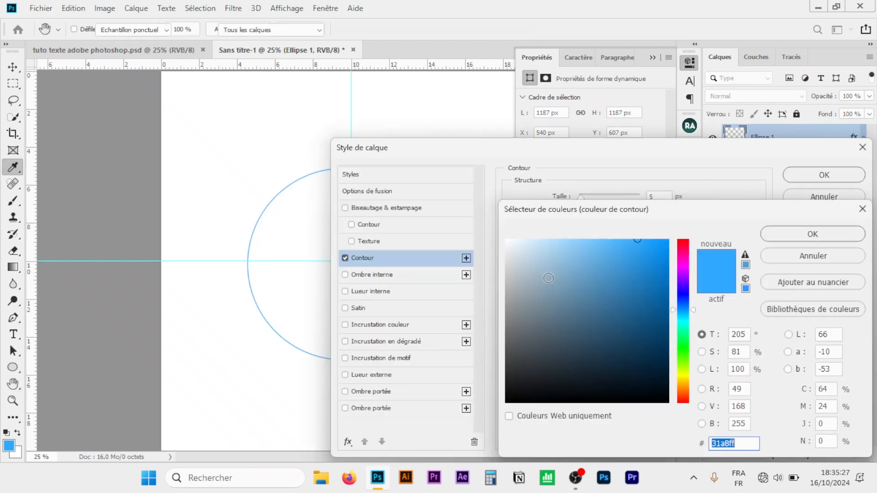
{"action": "left_click", "coordinate": [508, 260]}
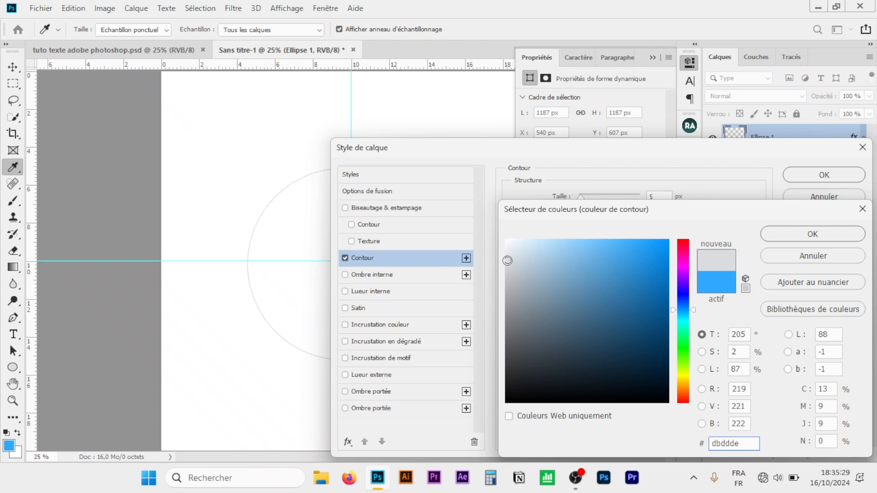
{"action": "left_click", "coordinate": [812, 233]}
{"action": "key", "text": "Down"}
{"action": "key", "text": "Down"}
{"action": "key", "text": "Down"}
{"action": "key", "text": "Down"}
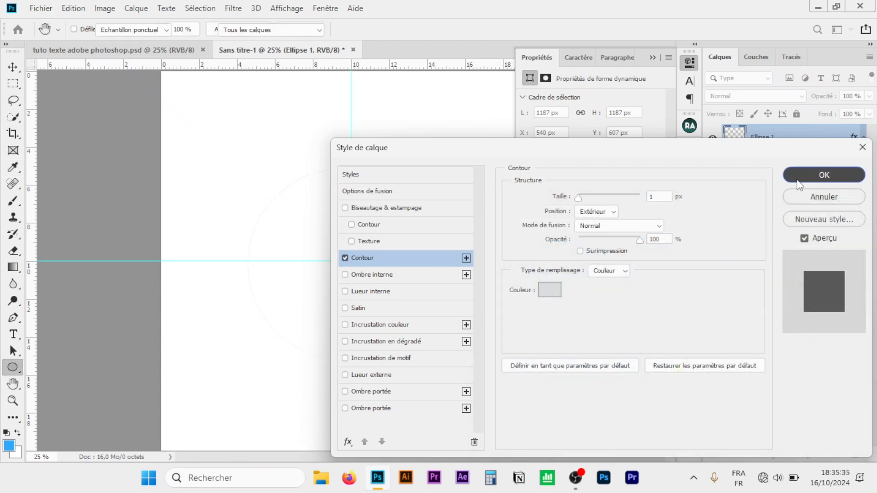
{"action": "key", "text": "Return"}
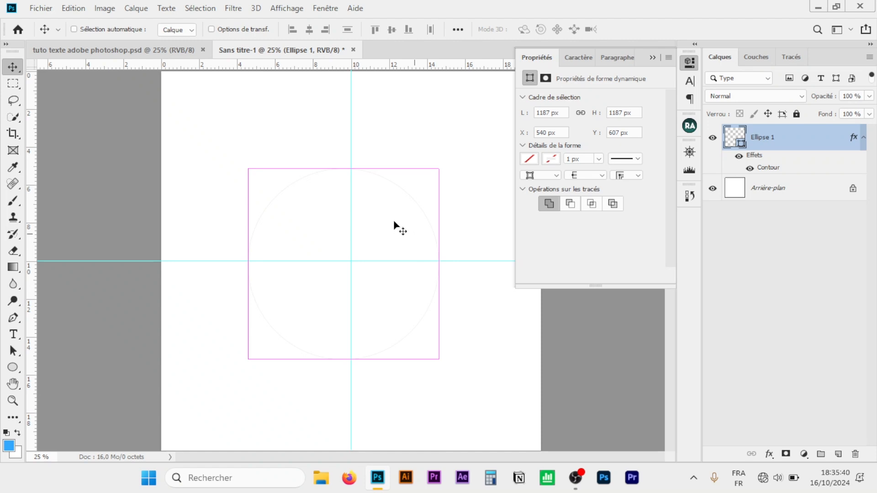
Move the circle so it is centred on the intersection of the two guides
{"action": "key", "text": "ctrl+t"}
{"action": "left_click_drag", "start_coordinate": [389, 221], "coordinate": [394, 226]}
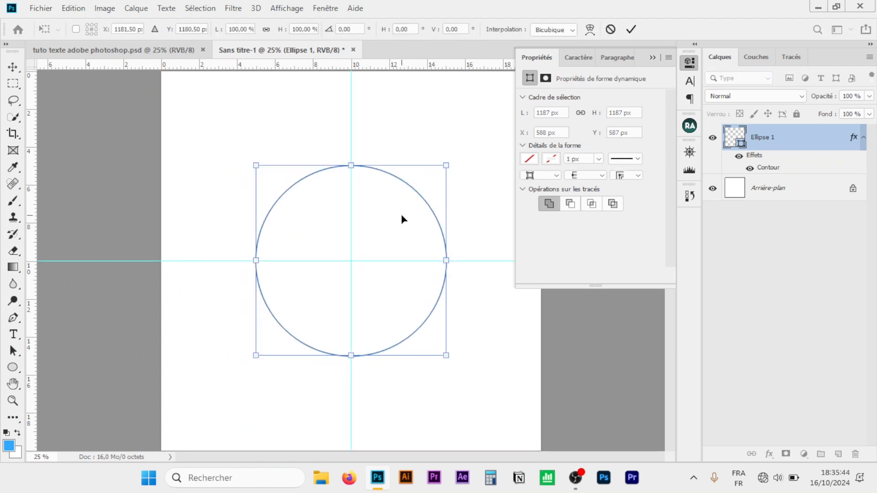
{"action": "key", "text": "Return"}
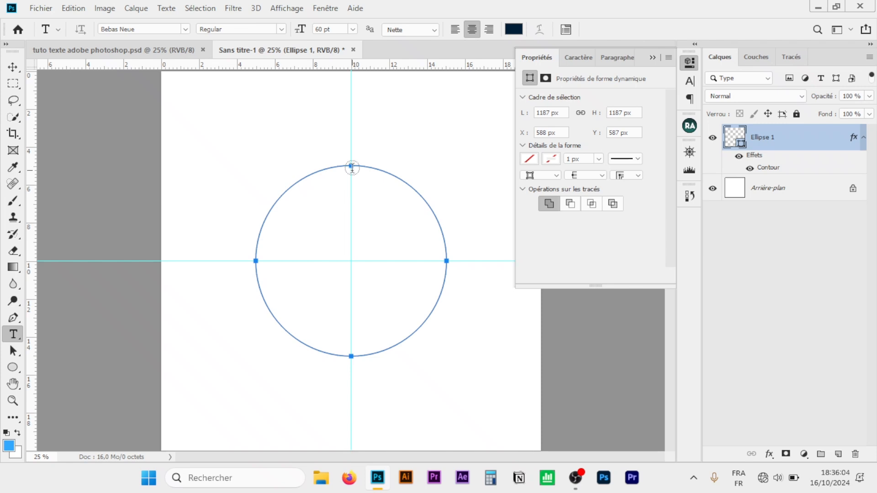
Add text along the circle's path from its top point, replacing the placeholder with "TUTORIEL"
{"action": "left_click", "coordinate": [351, 163]}
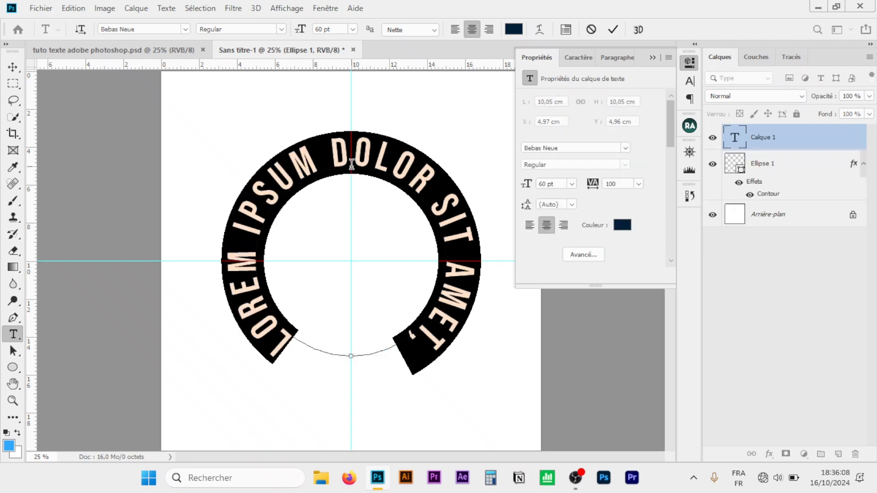
{"action": "key", "text": "BackSpace"}
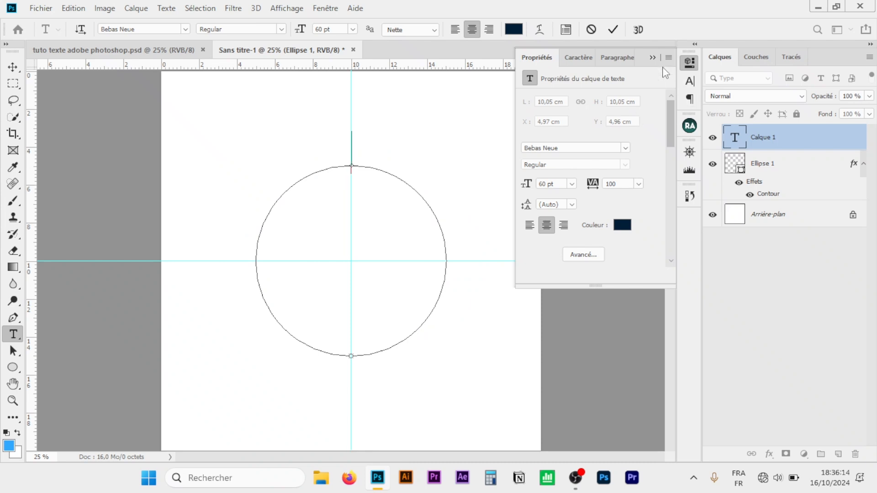
{"action": "left_click", "coordinate": [652, 57]}
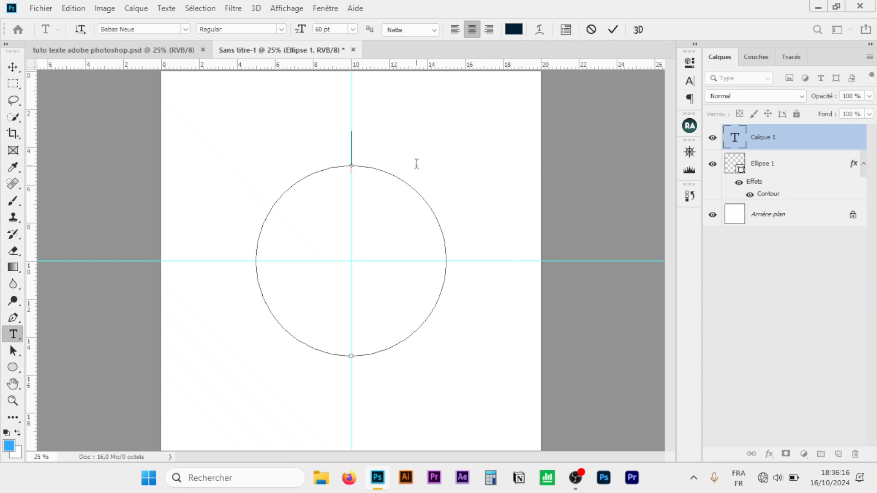
{"action": "type", "text": "TUTORIRL"}
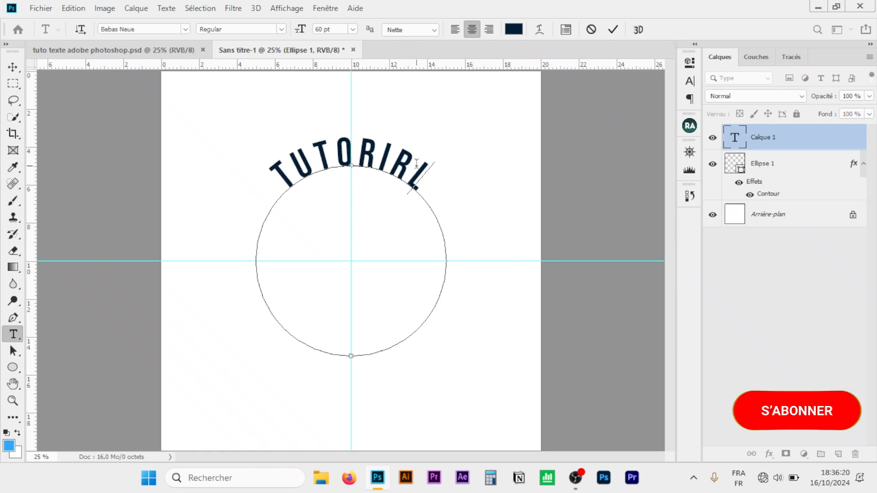
{"action": "key", "text": "BackSpace"}
{"action": "key", "text": "BackSpace"}
{"action": "type", "text": "EL"}
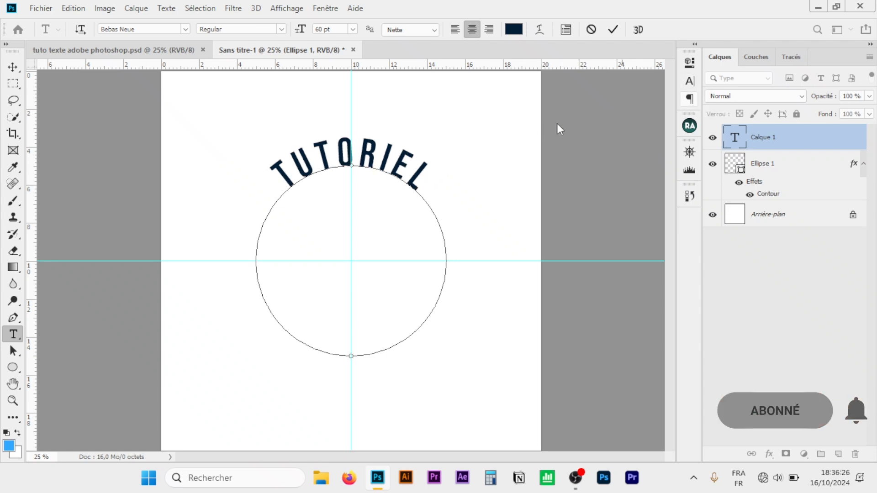
Set the tracking of the whole curved word "TUTORIEL" to 0 and commit the text
{"action": "left_click_drag", "start_coordinate": [432, 176], "coordinate": [378, 151]}
{"action": "key", "text": "ctrl+a"}
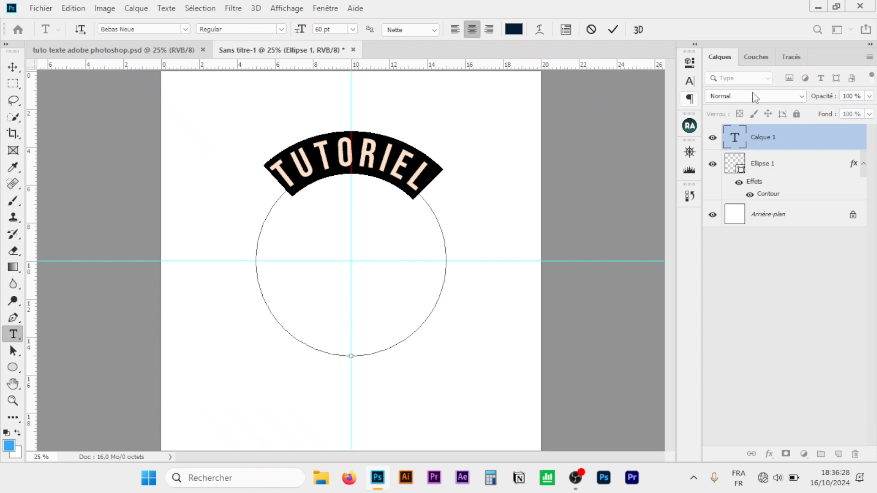
{"action": "left_click", "coordinate": [692, 86]}
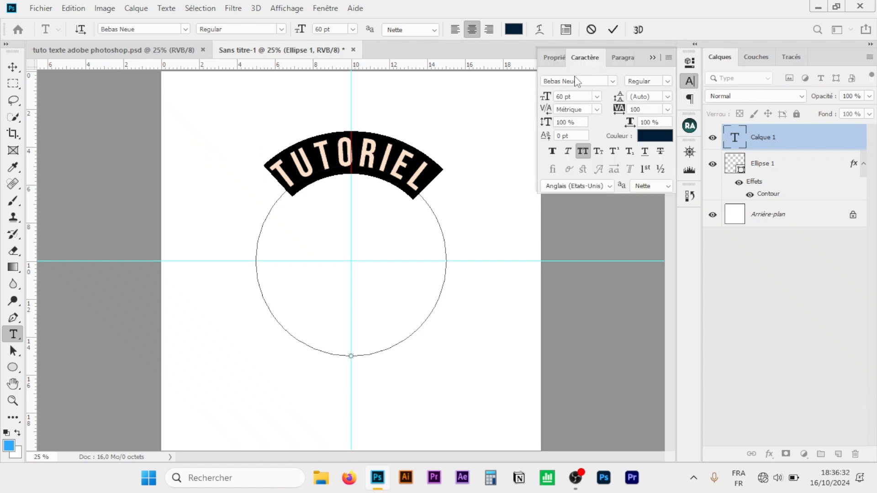
{"action": "left_click", "coordinate": [667, 111]}
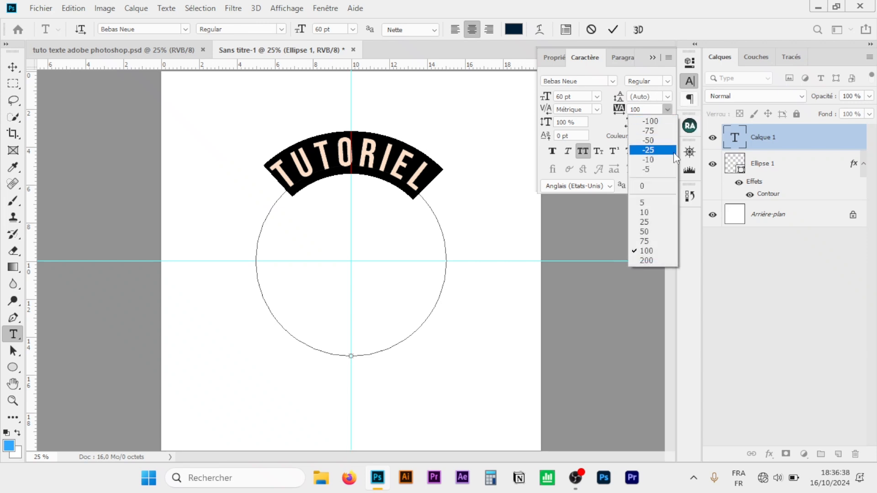
{"action": "left_click", "coordinate": [673, 187]}
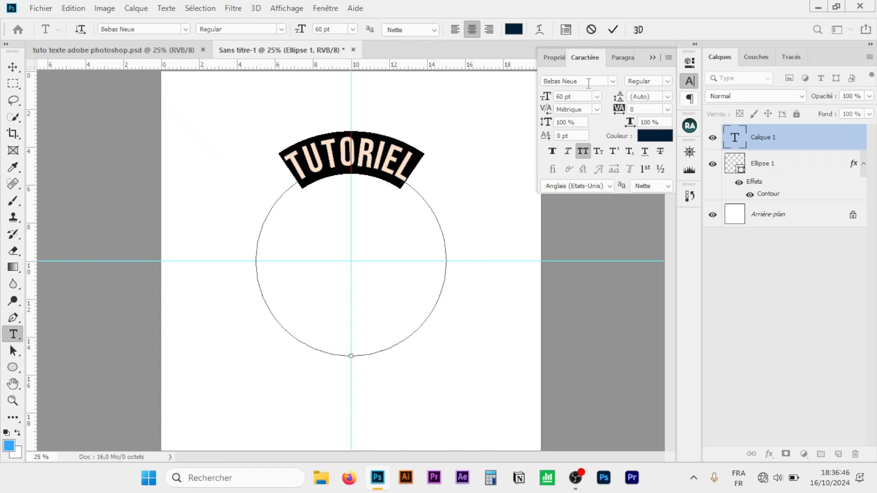
{"action": "left_click", "coordinate": [13, 67]}
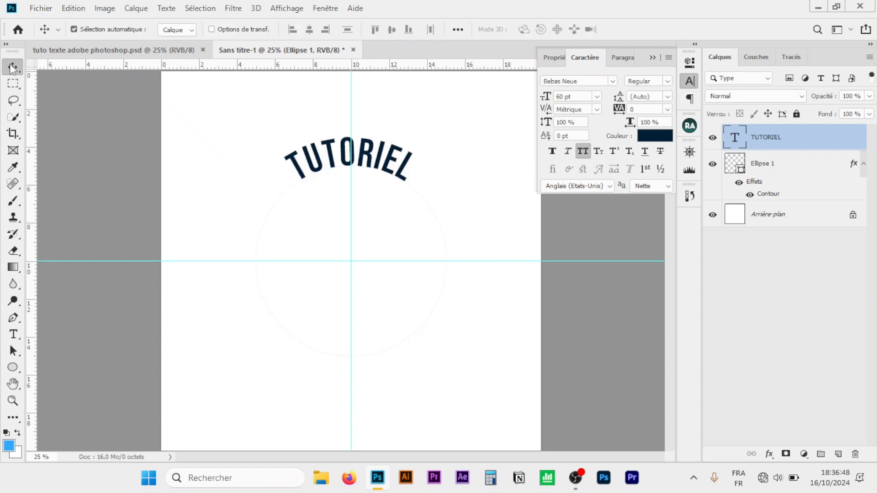
Draw a second, larger circle about 1858 px in diameter and remove its fill
{"action": "left_click", "coordinate": [14, 370]}
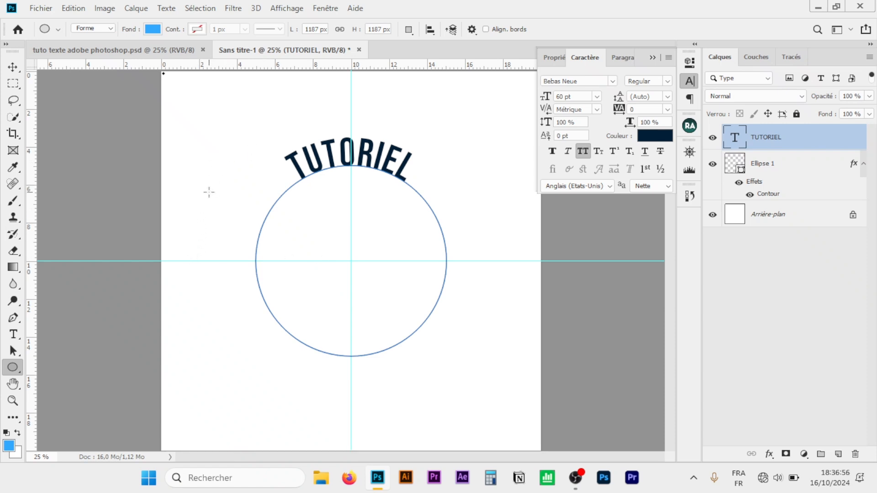
{"action": "left_click_drag", "start_coordinate": [209, 192], "coordinate": [509, 487]}
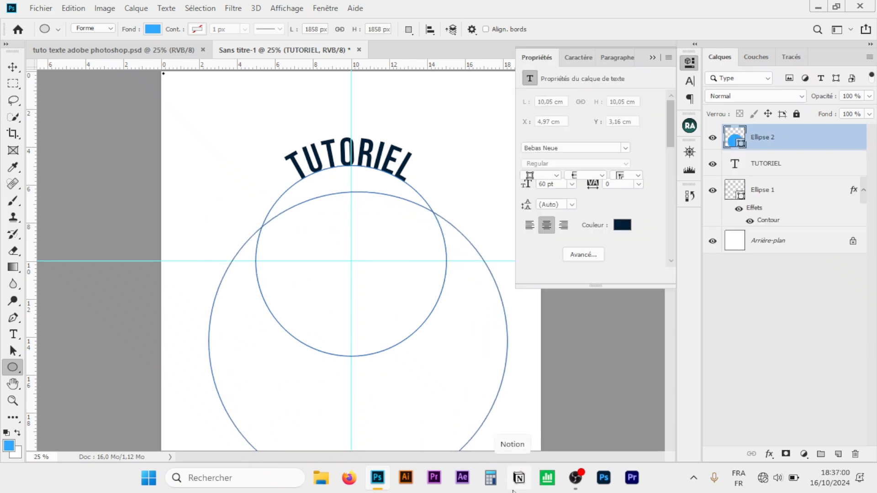
{"action": "left_click", "coordinate": [13, 68]}
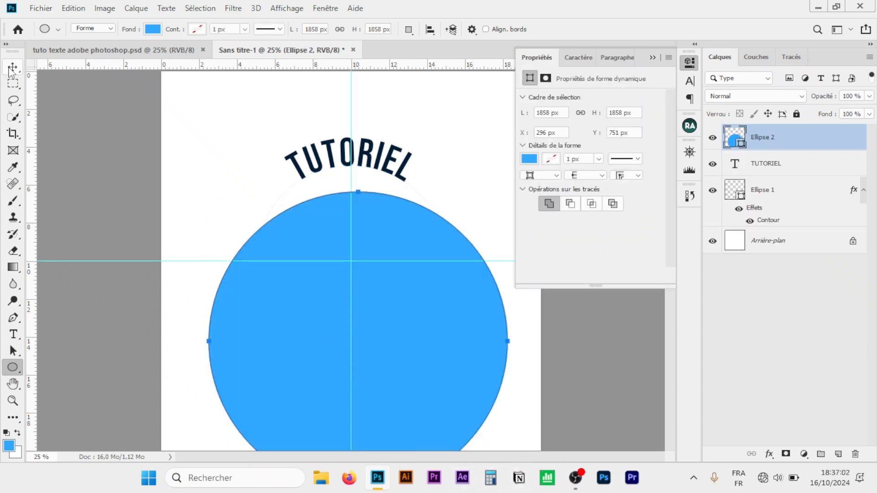
{"action": "left_click", "coordinate": [528, 159]}
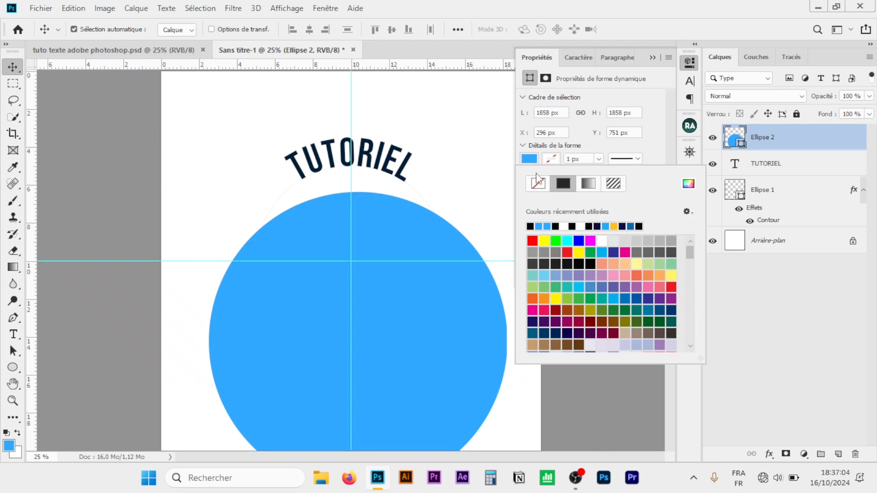
{"action": "left_click", "coordinate": [538, 183]}
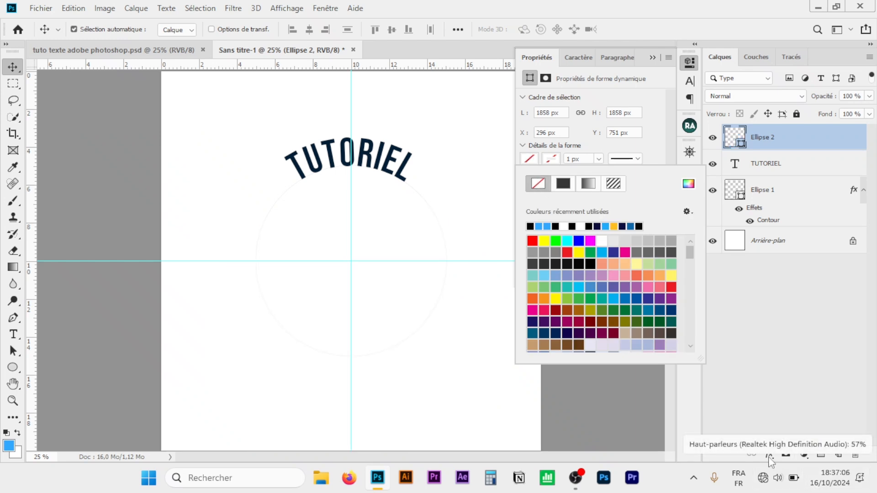
{"action": "left_click", "coordinate": [766, 432]}
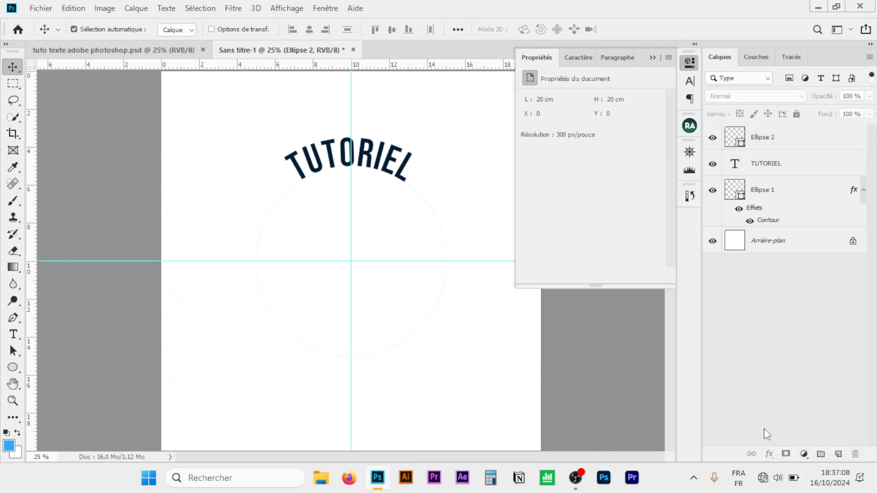
Add a 1 px light grey Contour layer style, positioned outside, to the larger circle
{"action": "left_click", "coordinate": [776, 148]}
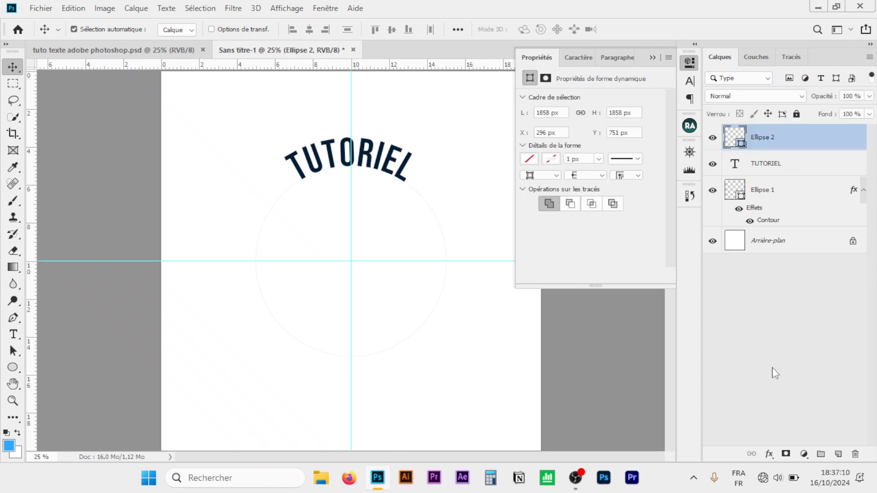
{"action": "left_click", "coordinate": [769, 454]}
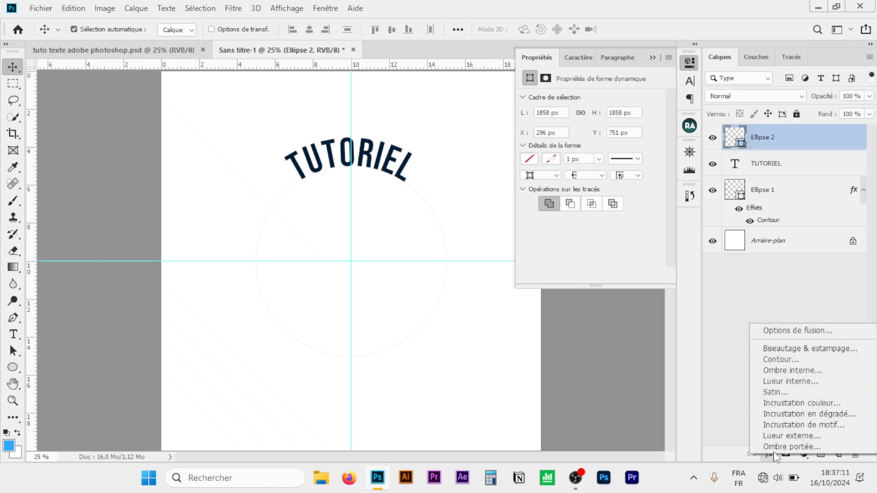
{"action": "left_click", "coordinate": [776, 359]}
{"action": "key", "text": "h"}
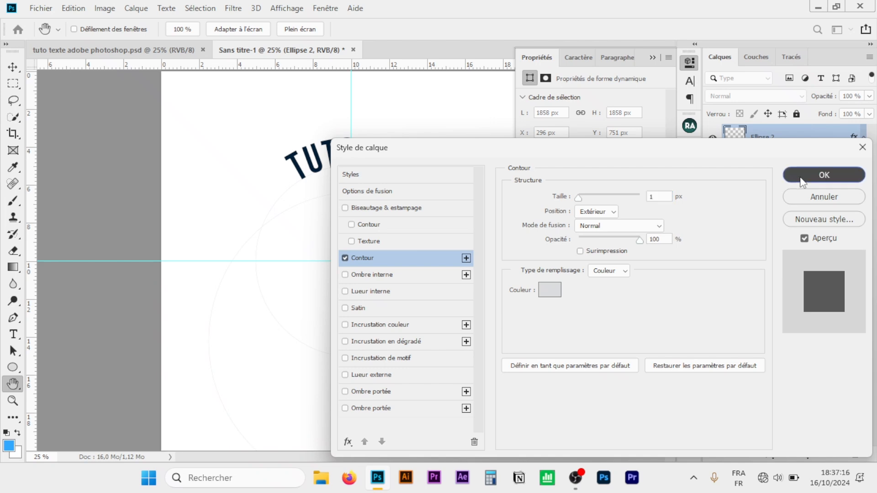
{"action": "left_click", "coordinate": [803, 174]}
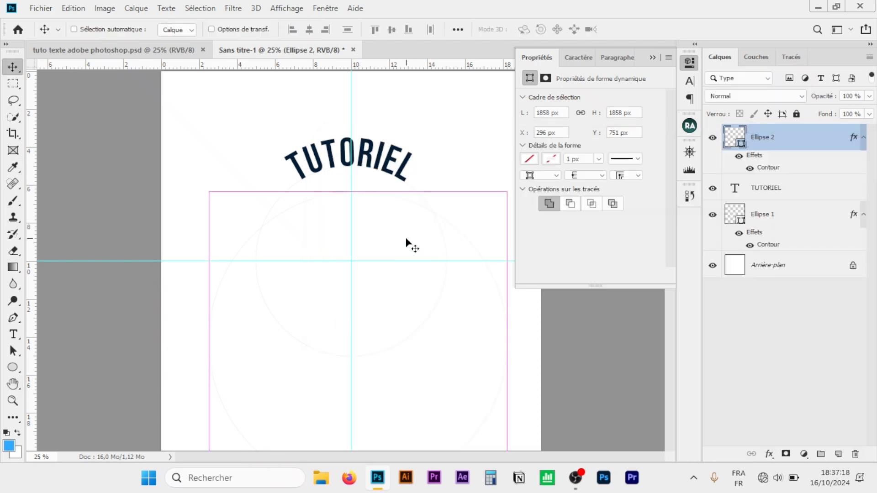
Scale the larger circle down to about 1636 px in diameter and centre it on the intersection of the guides
{"action": "key", "text": "ctrl+t"}
{"action": "left_click_drag", "start_coordinate": [403, 339], "coordinate": [401, 260]}
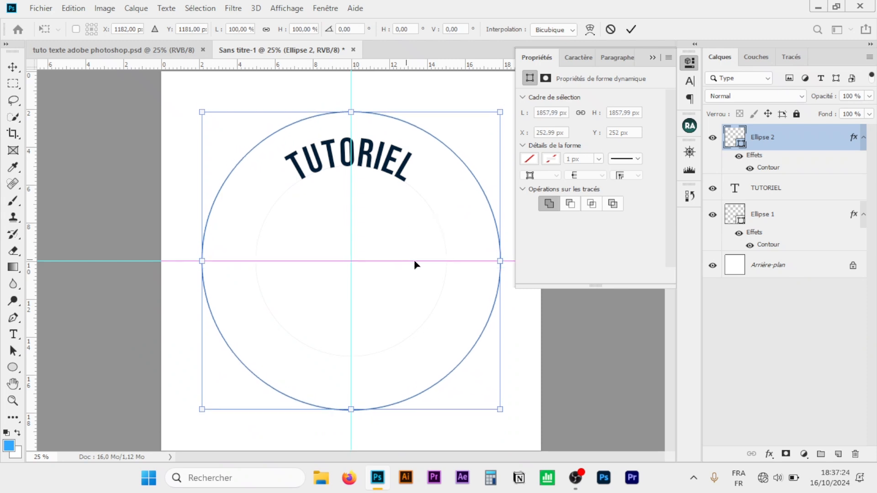
{"action": "left_click_drag", "start_coordinate": [499, 410], "coordinate": [464, 374]}
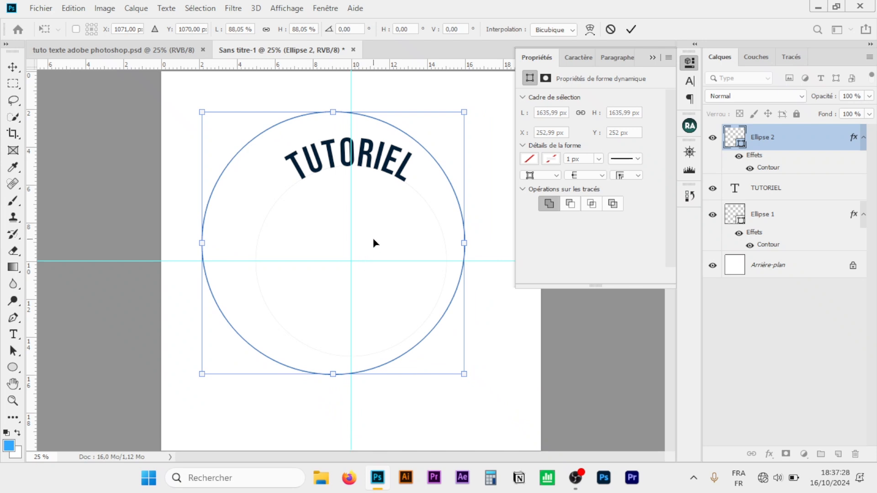
{"action": "left_click_drag", "start_coordinate": [373, 237], "coordinate": [391, 256]}
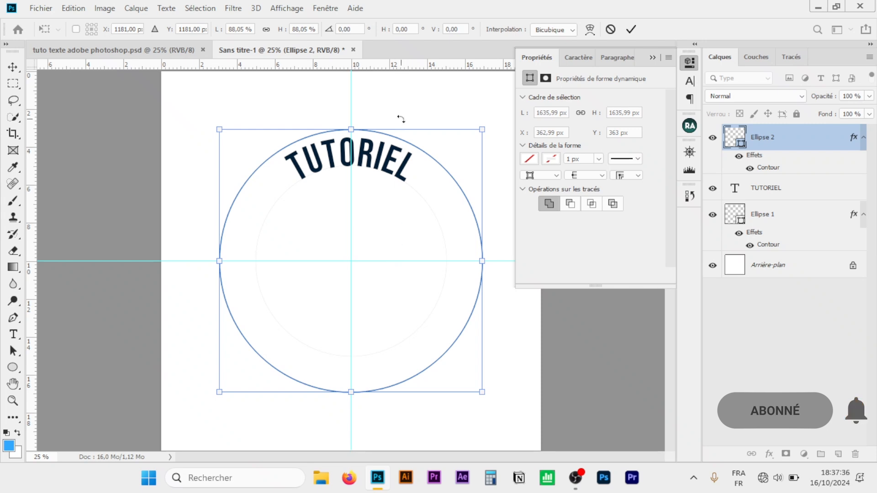
{"action": "key", "text": "Return"}
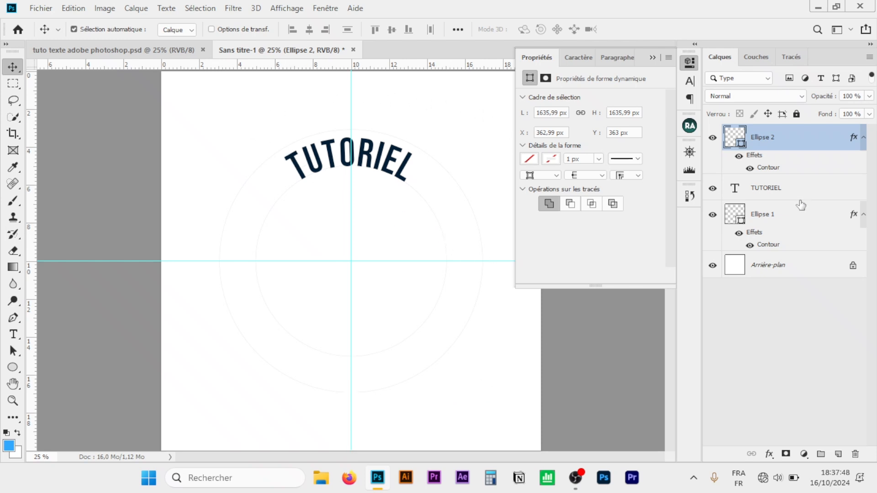
Add the text "ADOBE PHOTSHOP" along the larger circle's path, centred on its top point, and commit it
{"action": "left_click", "coordinate": [12, 334]}
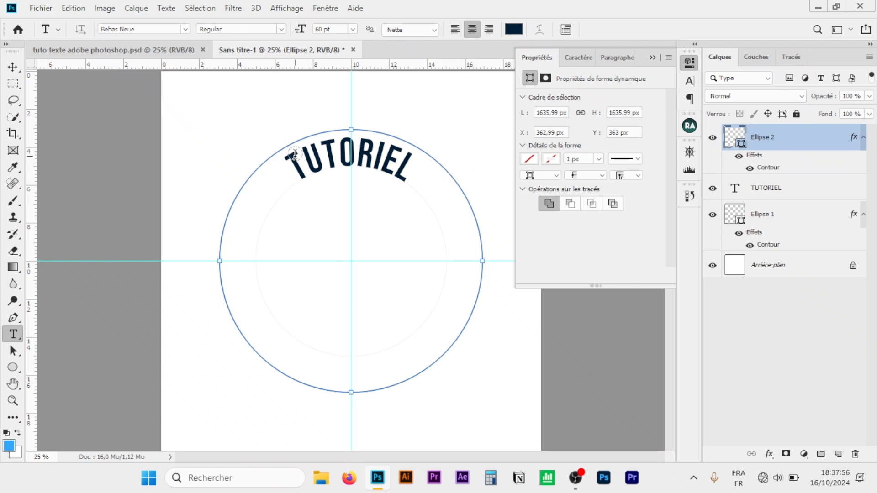
{"action": "left_click", "coordinate": [351, 130]}
{"action": "left_click", "coordinate": [351, 129]}
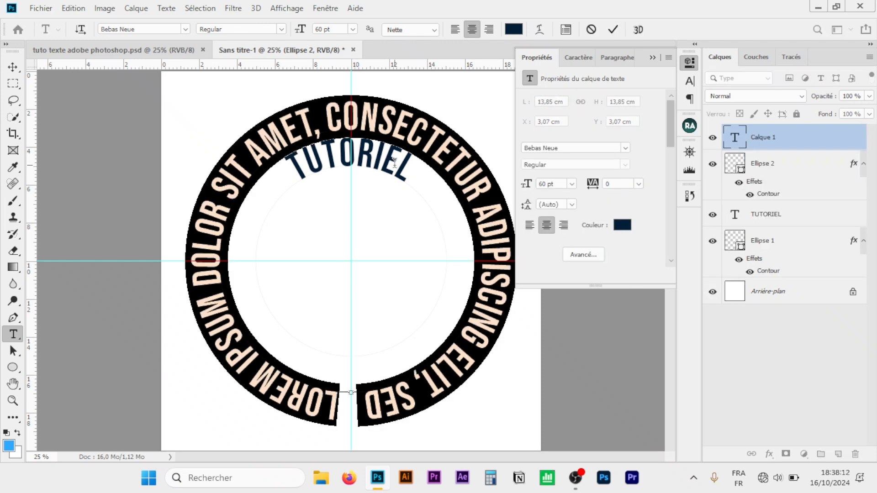
{"action": "key", "text": "ctrl+z"}
{"action": "key", "text": "ctrl+z"}
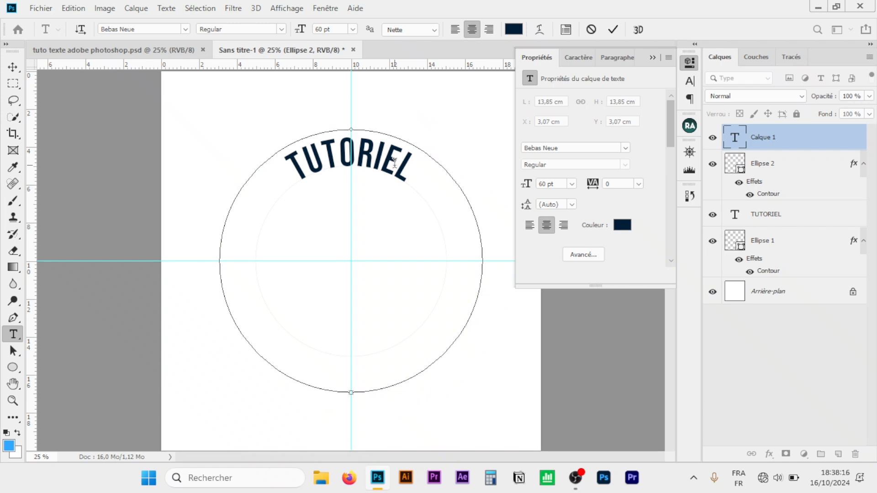
{"action": "type", "text": "ADOBE"}
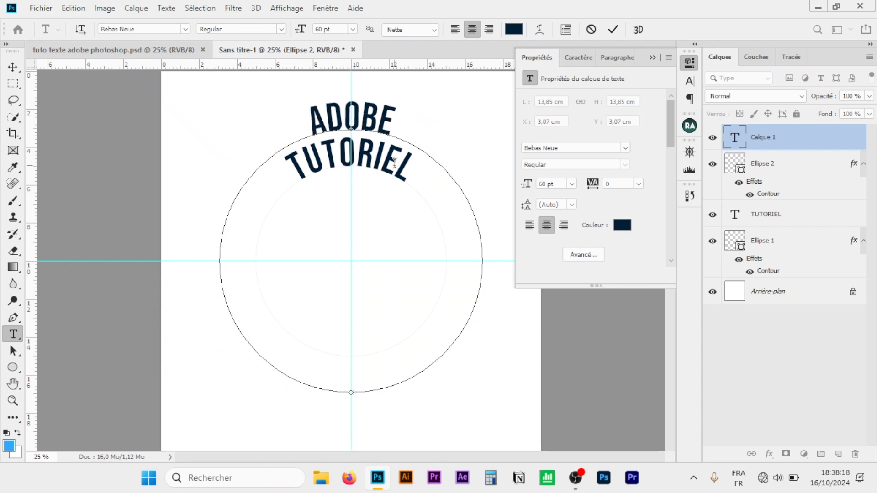
{"action": "type", "text": " PHO"}
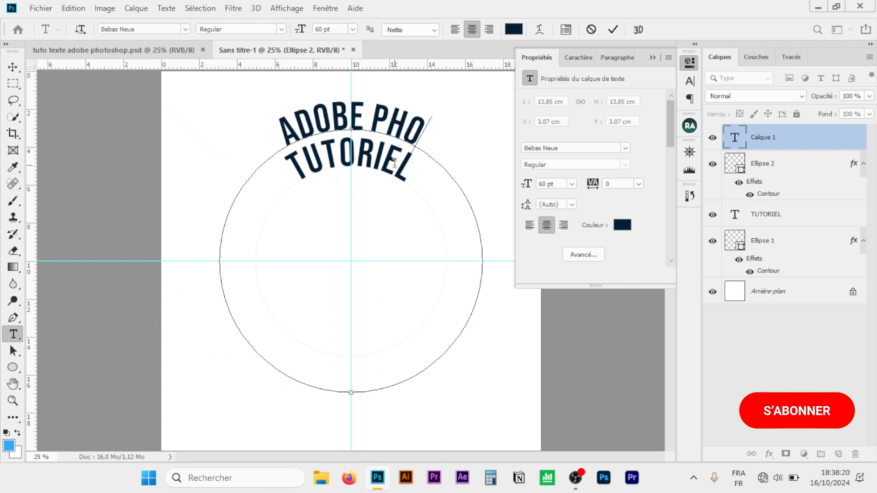
{"action": "type", "text": "TSHOP"}
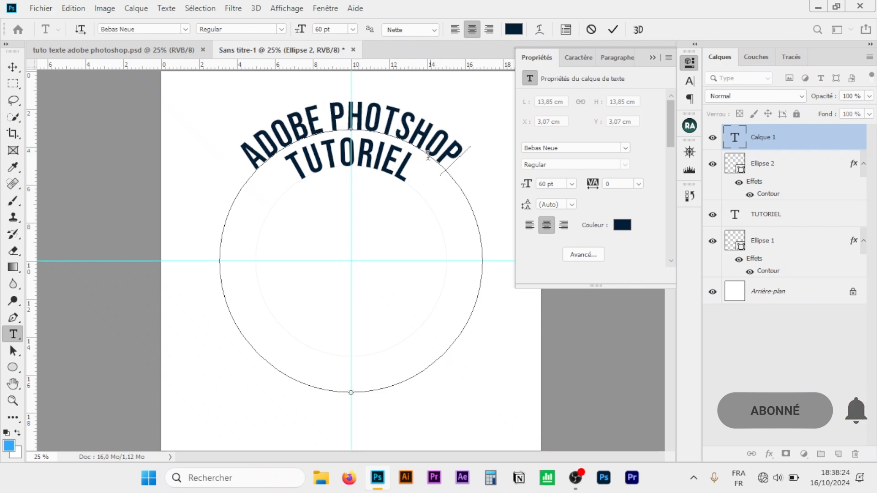
{"action": "left_click", "coordinate": [13, 67]}
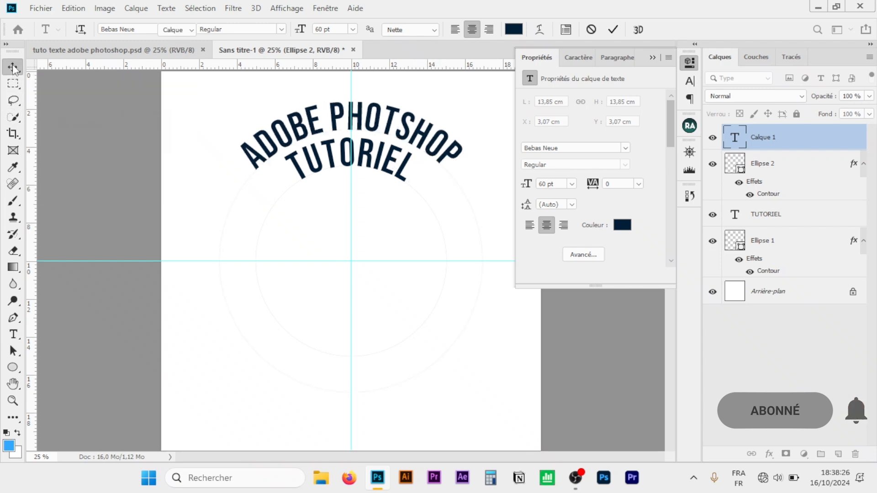
{"action": "left_click", "coordinate": [653, 57]}
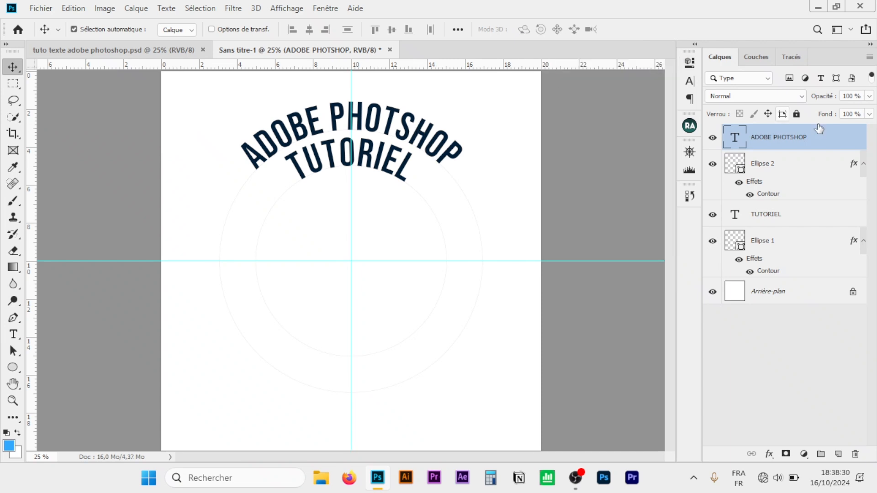
{"action": "left_click", "coordinate": [689, 82]}
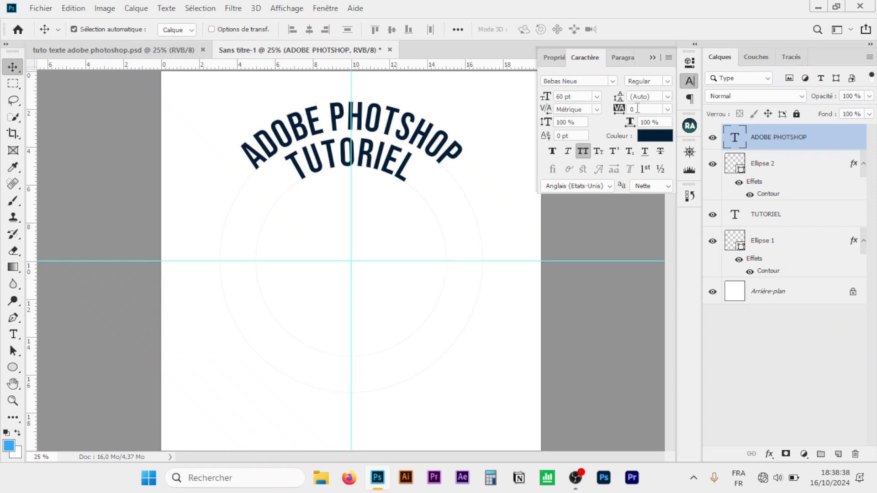
{"action": "left_click", "coordinate": [652, 58]}
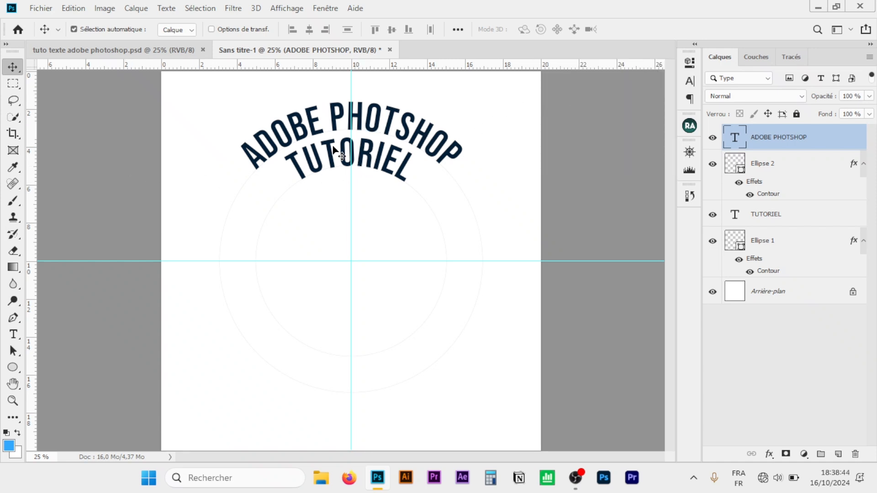
Slide "ADOBE PHOTSHOP" along its path to the bottom of the larger circle and flip it to read upright inside the circle
{"action": "left_click", "coordinate": [15, 356]}
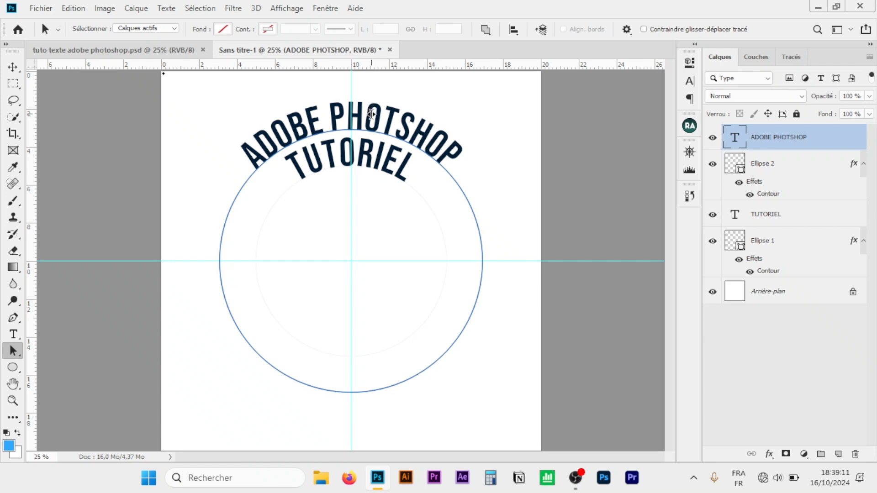
{"action": "left_click_drag", "start_coordinate": [372, 114], "coordinate": [353, 427]}
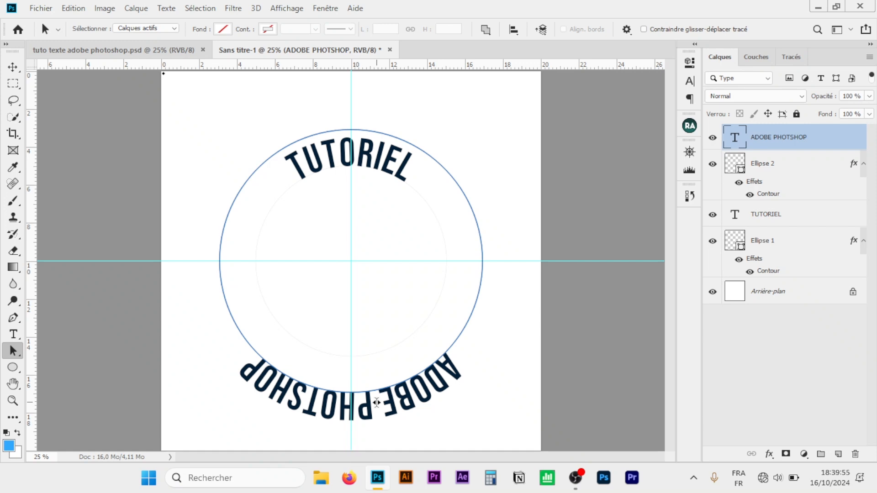
{"action": "left_click_drag", "start_coordinate": [376, 401], "coordinate": [351, 387]}
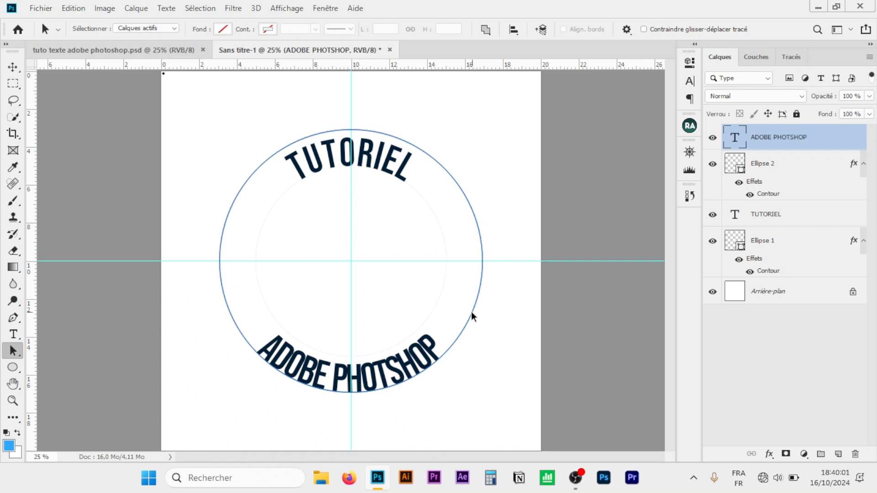
{"action": "left_click", "coordinate": [13, 67]}
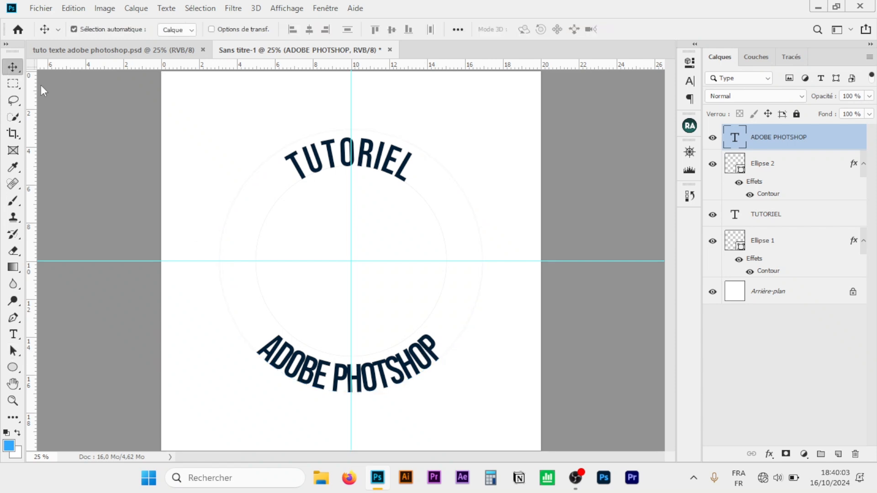
Set the tracking of the curved text "ADOBE PHOTSHOP" to 100
{"action": "left_click", "coordinate": [690, 82]}
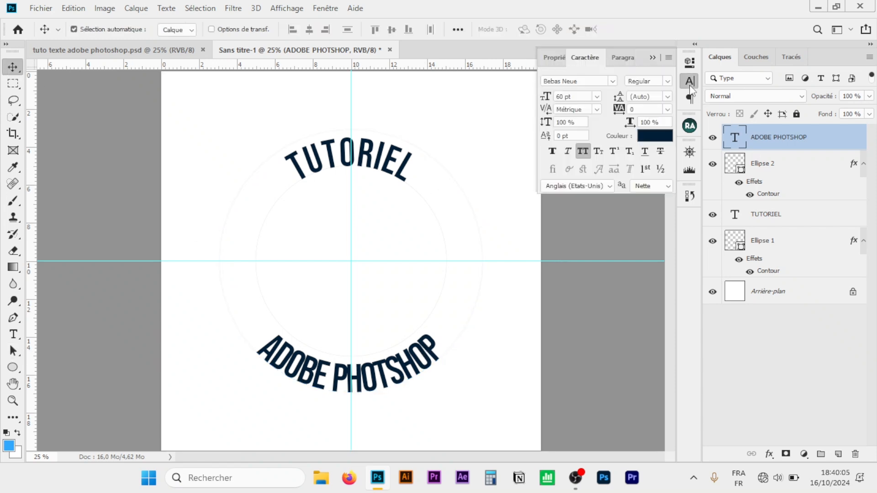
{"action": "left_click", "coordinate": [668, 109]}
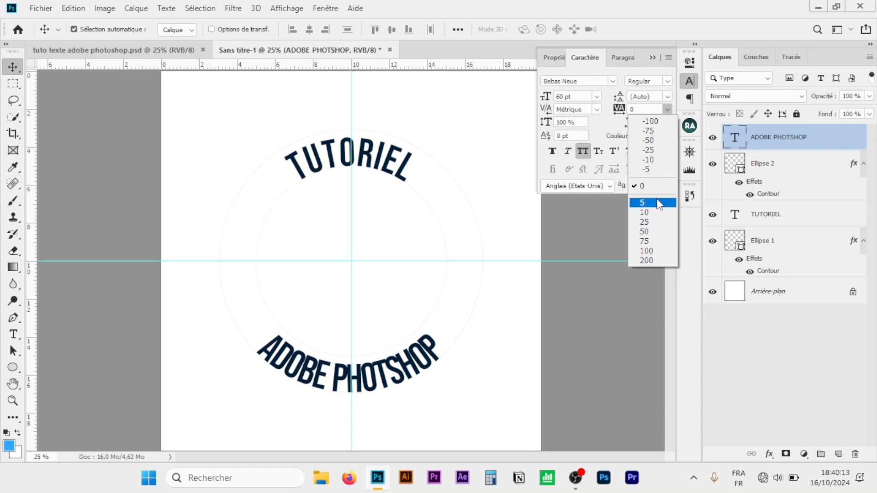
{"action": "left_click", "coordinate": [647, 251]}
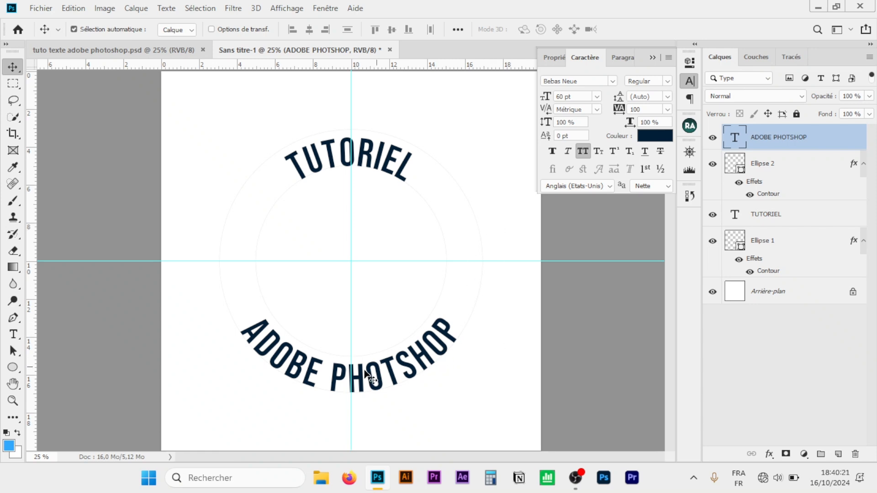
Add an Incrustation couleur layer style to the inner circle, using the blue foreground colour #31a8ff
{"action": "left_click", "coordinate": [773, 175]}
{"action": "left_click", "coordinate": [771, 251]}
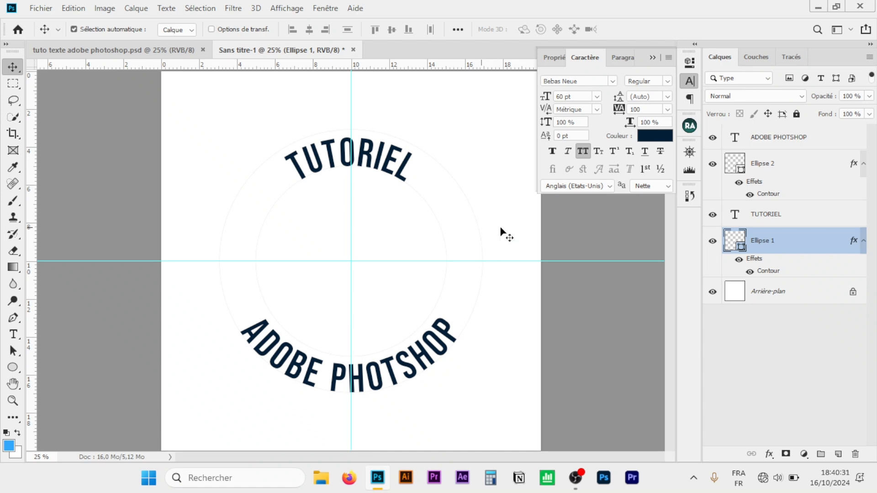
{"action": "left_click", "coordinate": [768, 454]}
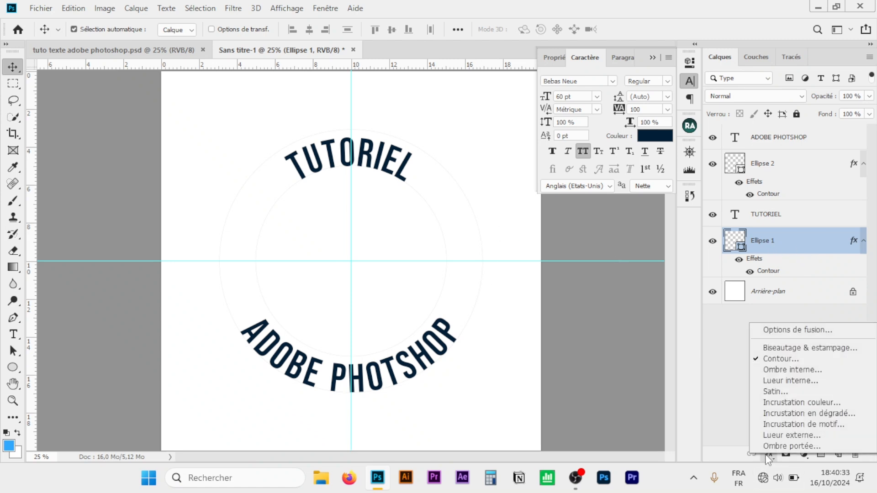
{"action": "left_click", "coordinate": [782, 405]}
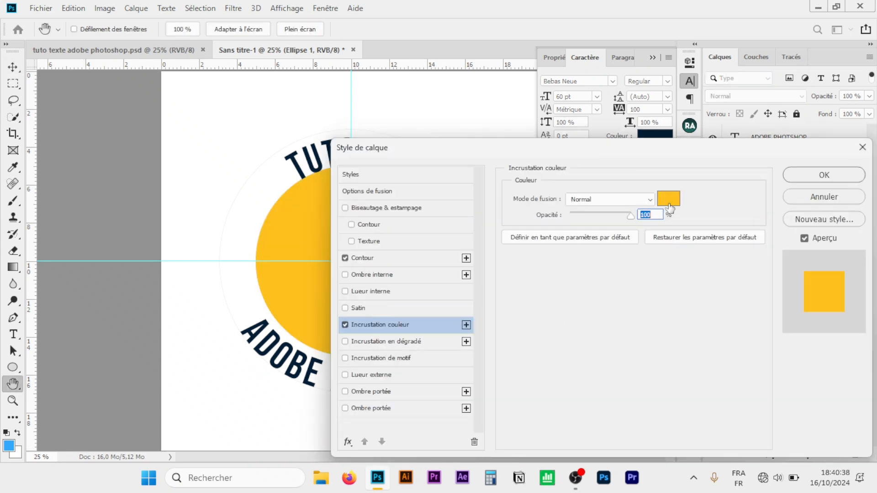
{"action": "left_click", "coordinate": [668, 201]}
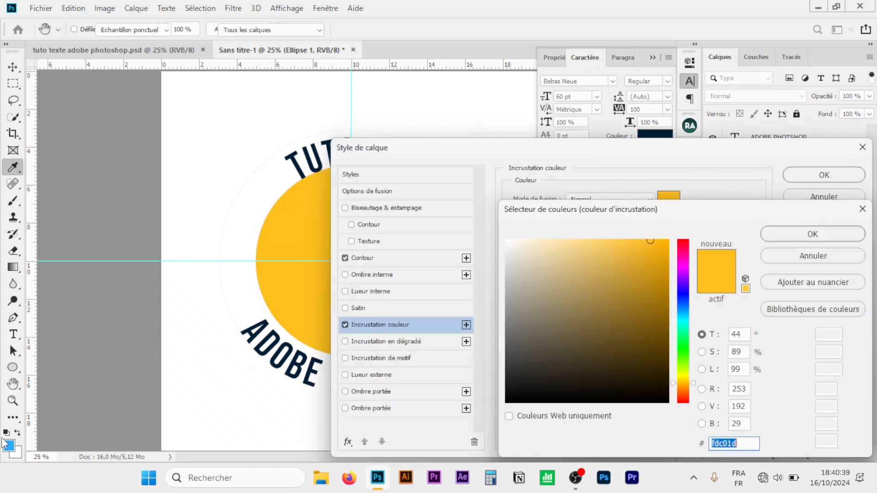
{"action": "left_click", "coordinate": [9, 445]}
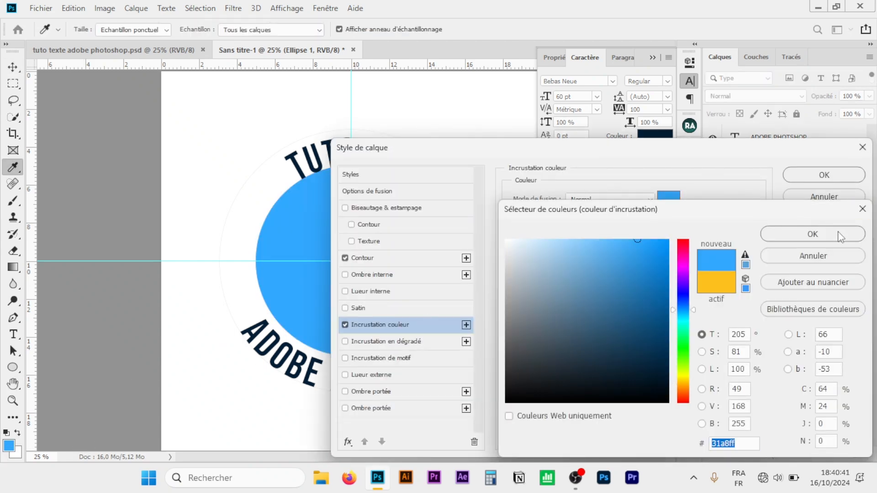
{"action": "left_click", "coordinate": [813, 234]}
{"action": "left_click", "coordinate": [827, 177]}
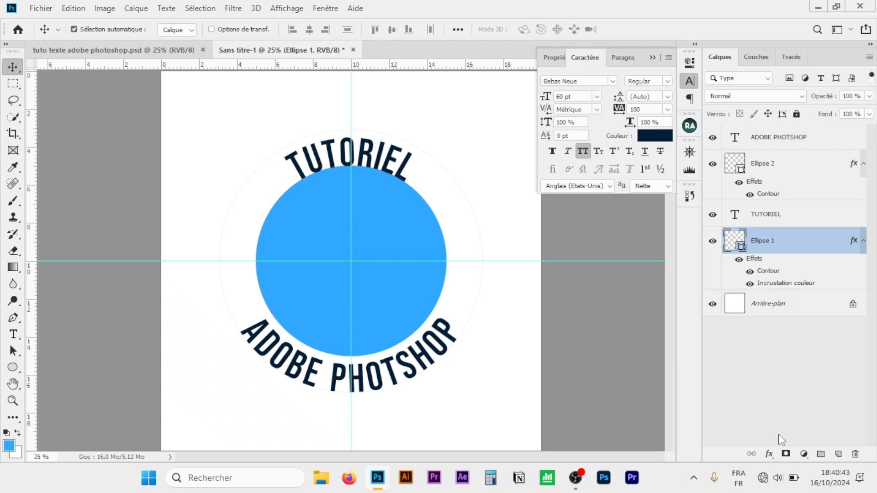
Hide the larger circle and scale the blue inner circle to about 88.37%, re-centred on the intersection of the guides
{"action": "left_click", "coordinate": [401, 234]}
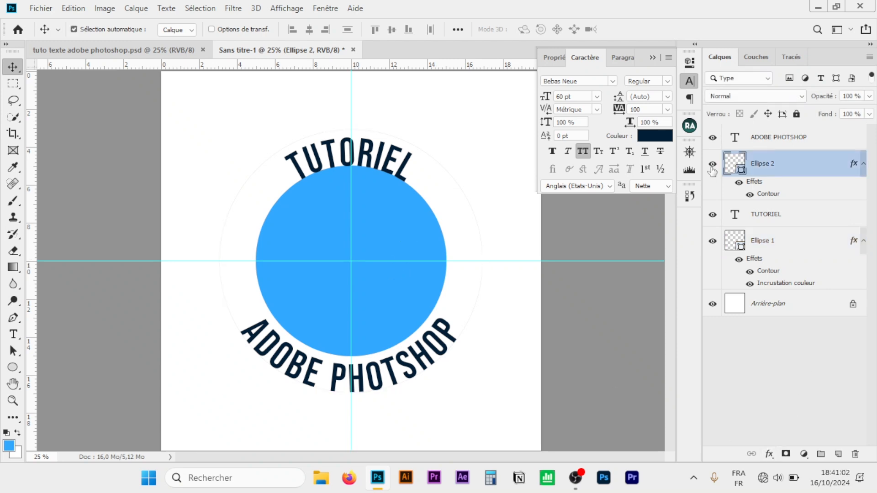
{"action": "key", "text": "ctrl+comma"}
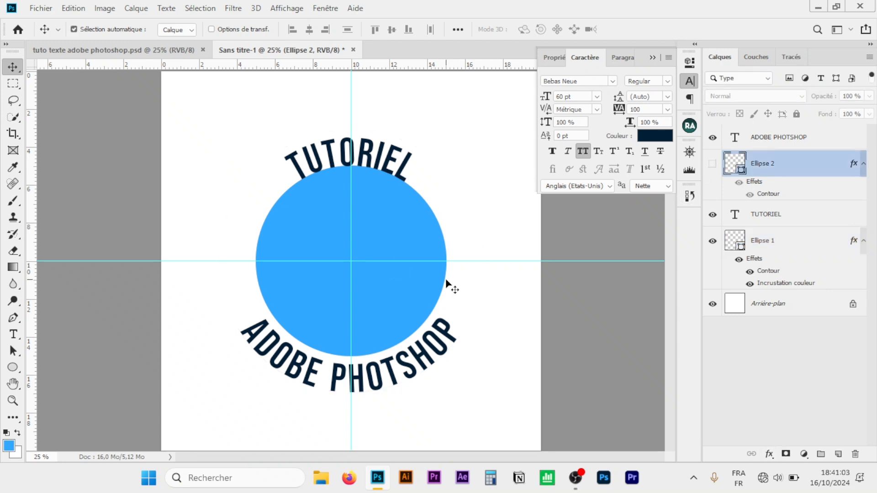
{"action": "left_click", "coordinate": [380, 225]}
{"action": "key", "text": "ctrl+t"}
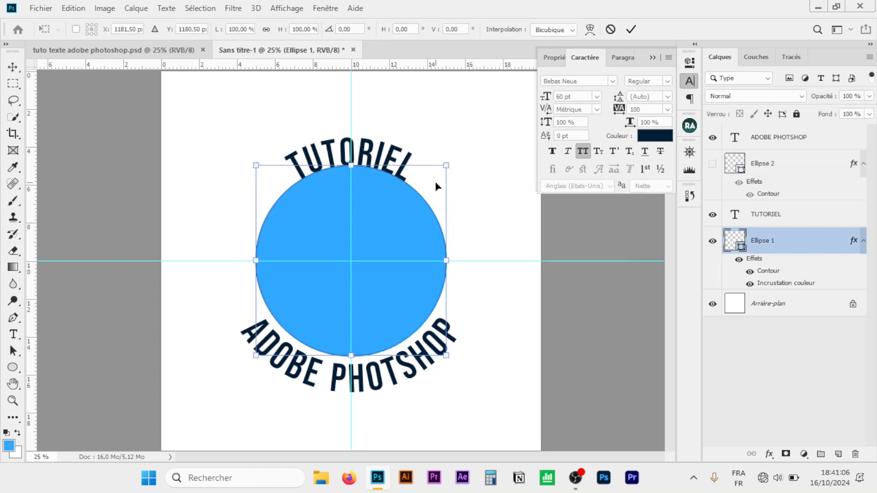
{"action": "left_click_drag", "start_coordinate": [450, 162], "coordinate": [423, 188]}
{"action": "key", "text": "ctrl+z"}
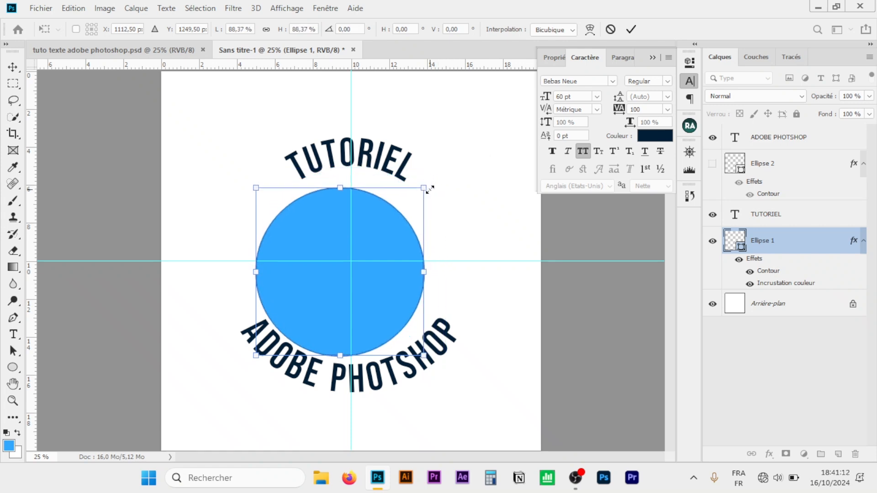
{"action": "left_click_drag", "start_coordinate": [379, 255], "coordinate": [392, 249]}
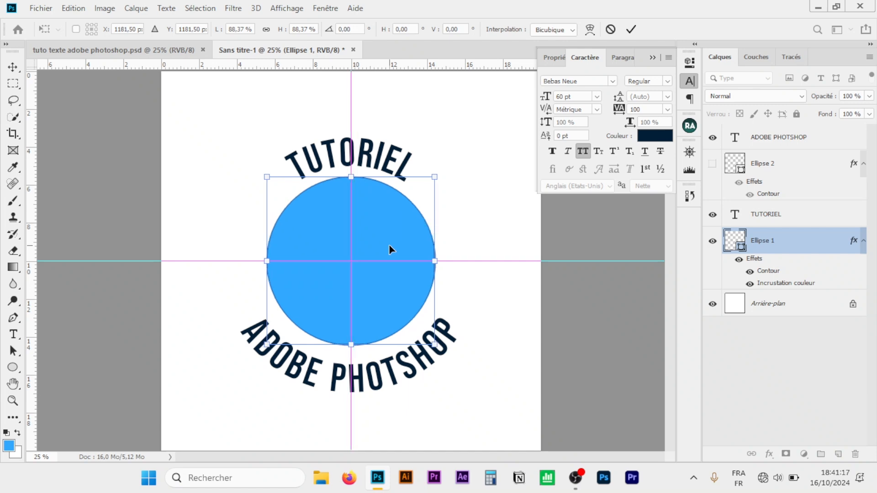
{"action": "left_click", "coordinate": [548, 275]}
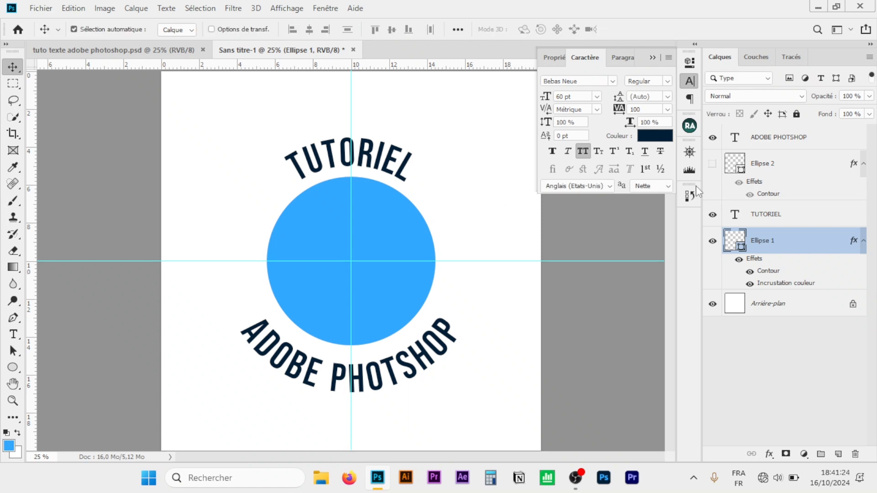
Show the larger circle again and set its Contour layer style to the blue foreground colour with a size of 3 px
{"action": "left_click", "coordinate": [712, 163]}
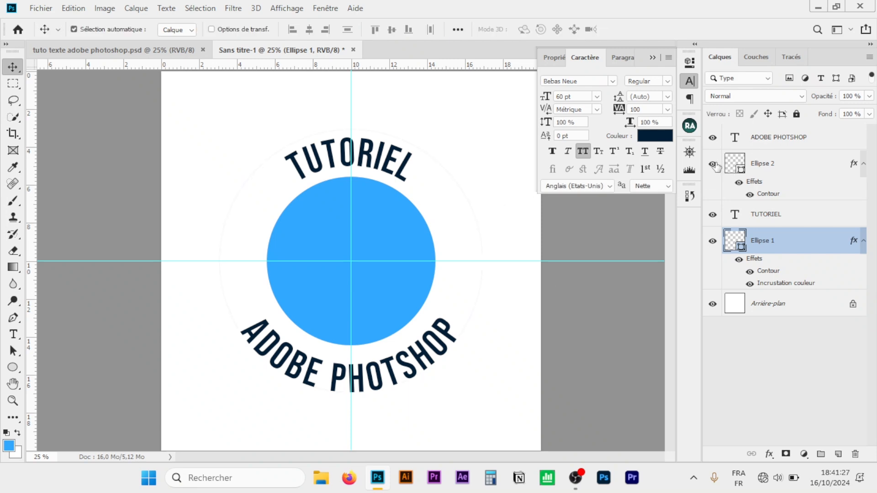
{"action": "left_click", "coordinate": [773, 173]}
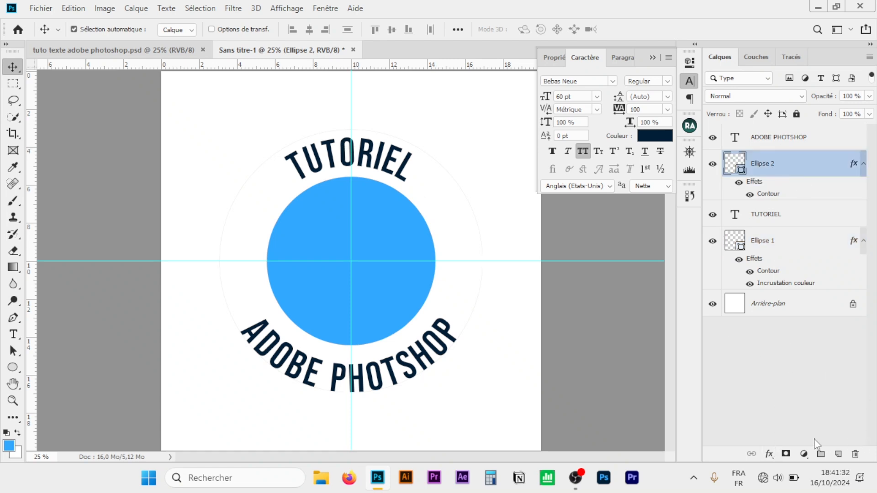
{"action": "left_click", "coordinate": [768, 452]}
{"action": "left_click", "coordinate": [548, 360]}
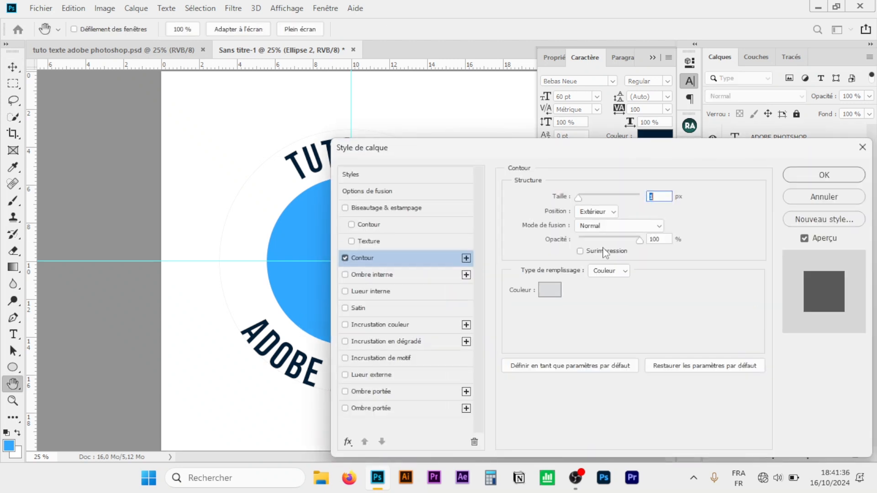
{"action": "left_click", "coordinate": [548, 290]}
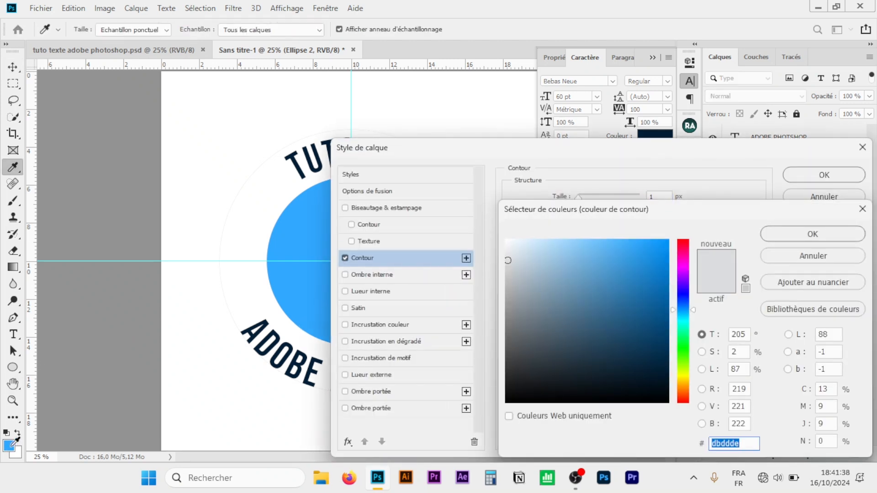
{"action": "left_click", "coordinate": [13, 444]}
{"action": "left_click", "coordinate": [804, 234]}
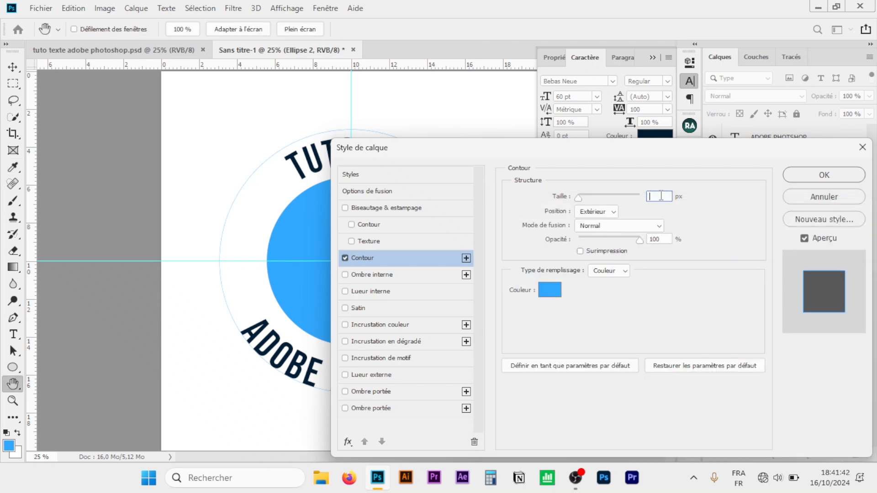
{"action": "type", "text": "3"}
{"action": "key", "text": "Return"}
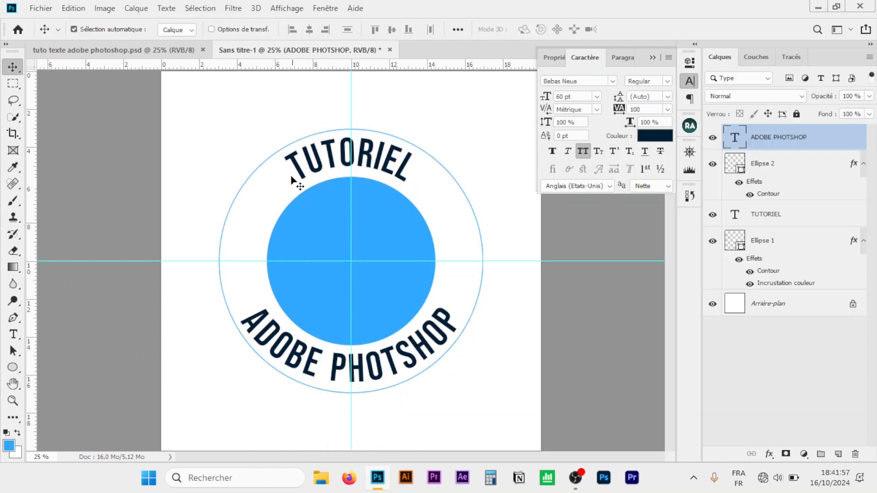
Switch to File Explorer and place photoshop.png from DATA (E:) > Ressource > image > logo adobe into the Photoshop badge document
{"action": "double_click", "coordinate": [815, 3]}
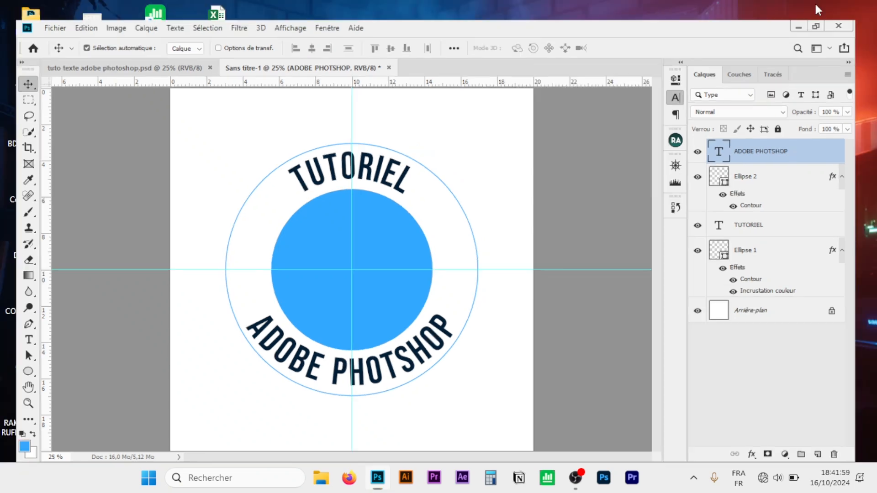
{"action": "left_click", "coordinate": [798, 26]}
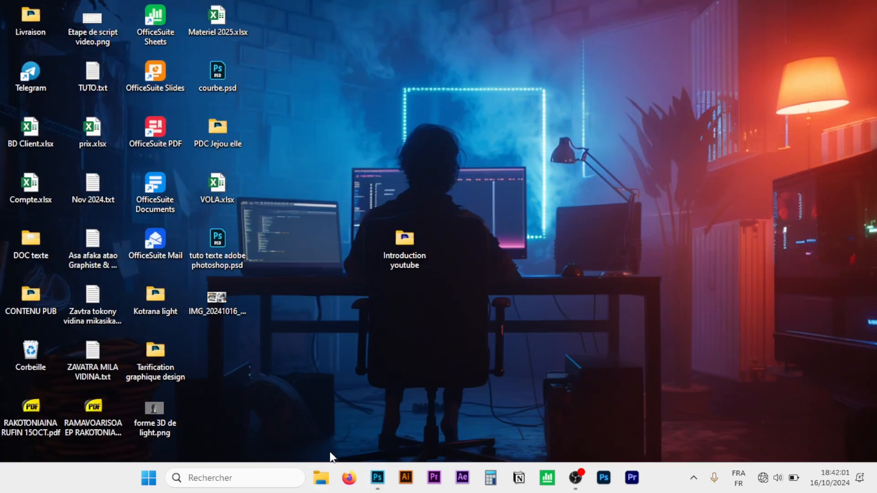
{"action": "left_click", "coordinate": [321, 478]}
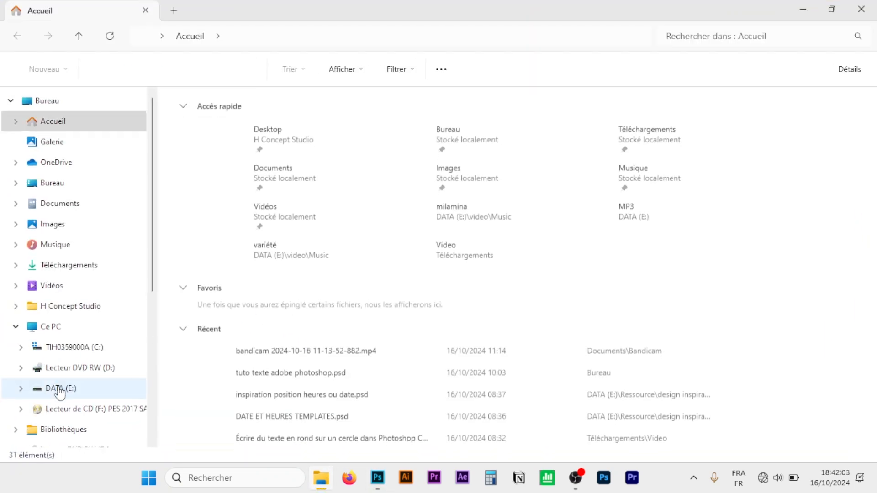
{"action": "left_click", "coordinate": [60, 389]}
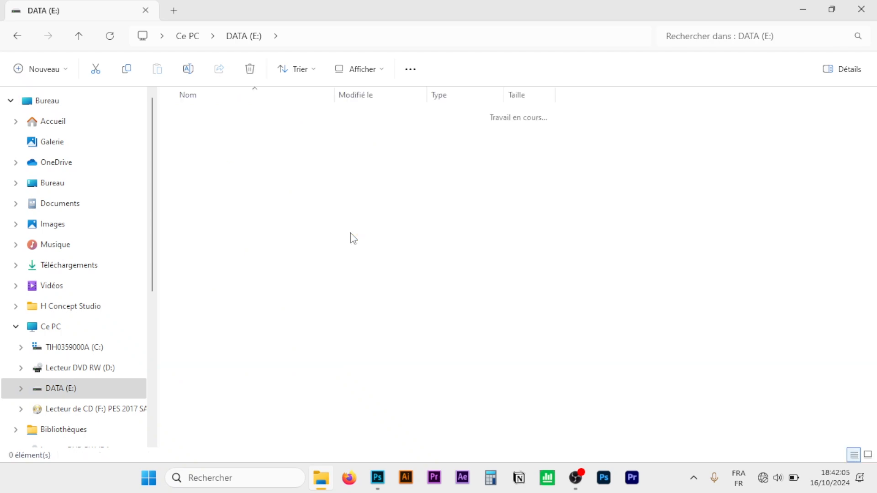
{"action": "double_click", "coordinate": [279, 204]}
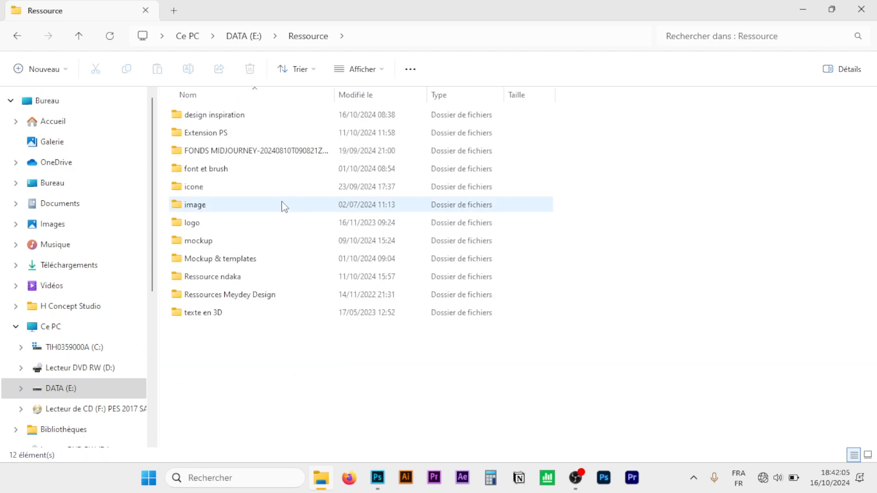
{"action": "double_click", "coordinate": [210, 206]}
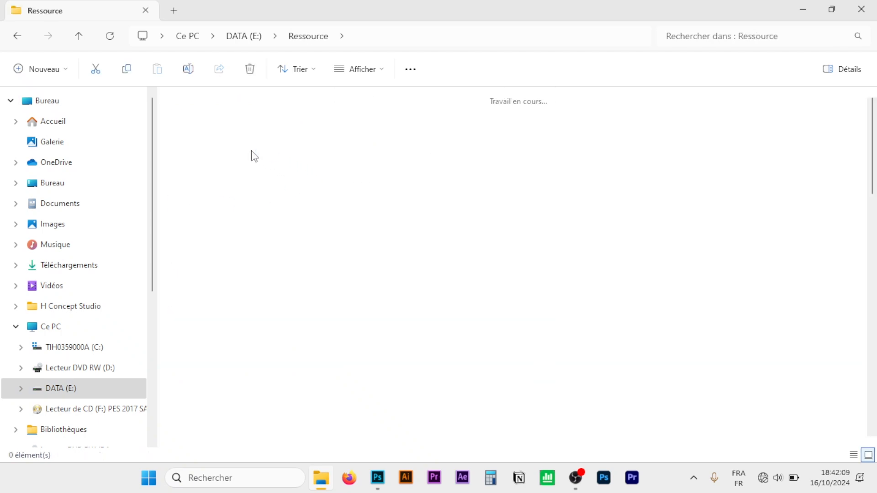
{"action": "double_click", "coordinate": [268, 140]}
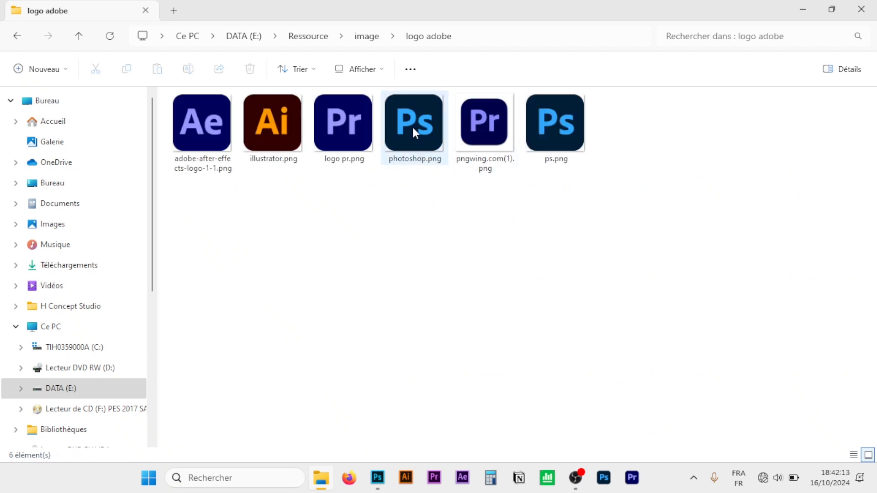
{"action": "left_click_drag", "start_coordinate": [414, 122], "coordinate": [443, 288]}
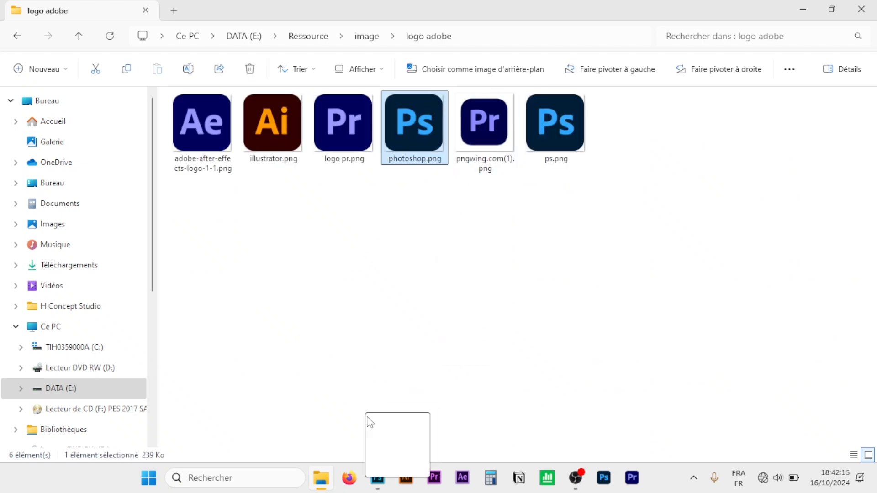
{"action": "left_click", "coordinate": [376, 414]}
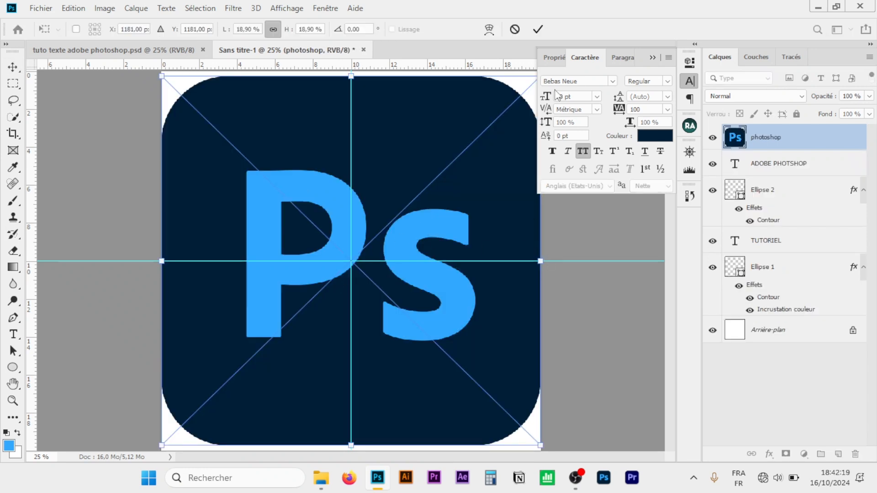
Clear the floating text settings off the canvas and scale the placed Ps logo to about 4.63%, centred on the intersection of the guides
{"action": "left_click", "coordinate": [668, 57]}
{"action": "left_click", "coordinate": [652, 60]}
{"action": "left_click", "coordinate": [652, 59]}
{"action": "left_click_drag", "start_coordinate": [540, 75], "coordinate": [267, 341]}
{"action": "left_click_drag", "start_coordinate": [235, 374], "coordinate": [388, 210]}
{"action": "left_click_drag", "start_coordinate": [368, 240], "coordinate": [377, 243]}
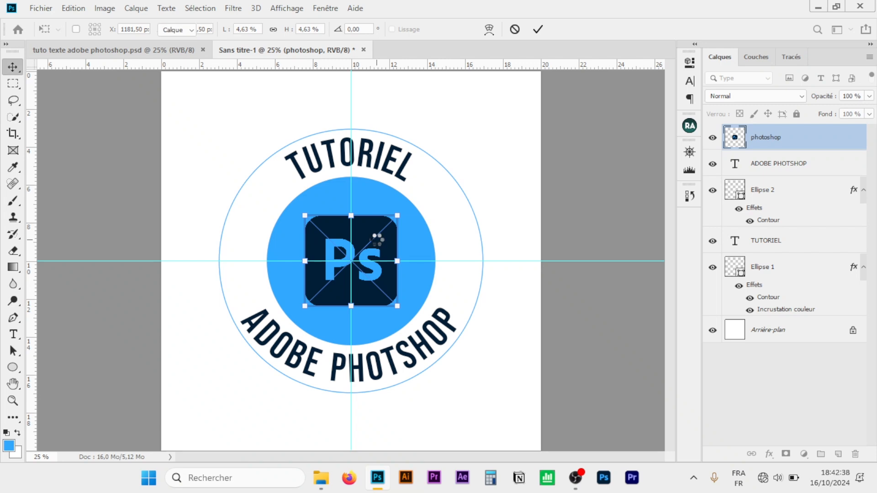
{"action": "key", "text": "Return"}
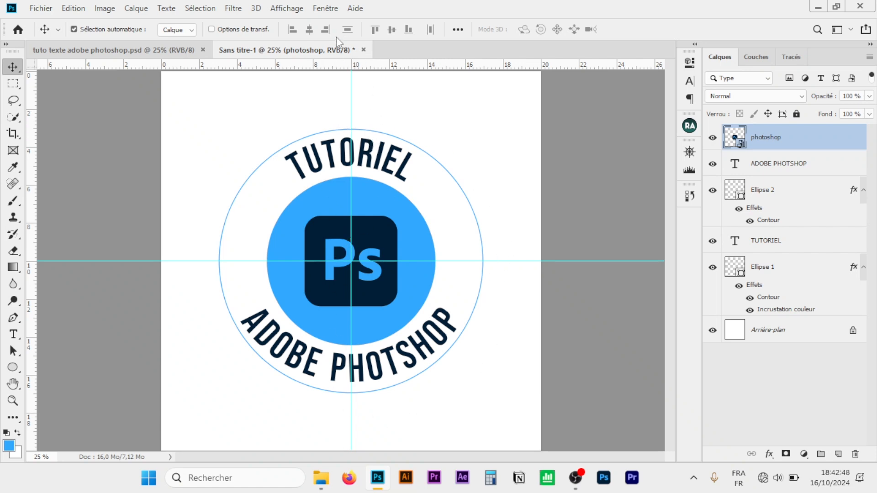
Open the recent document "inspiration position heures ou date.psd" with the circular "A partir de" text
{"action": "left_click", "coordinate": [18, 30]}
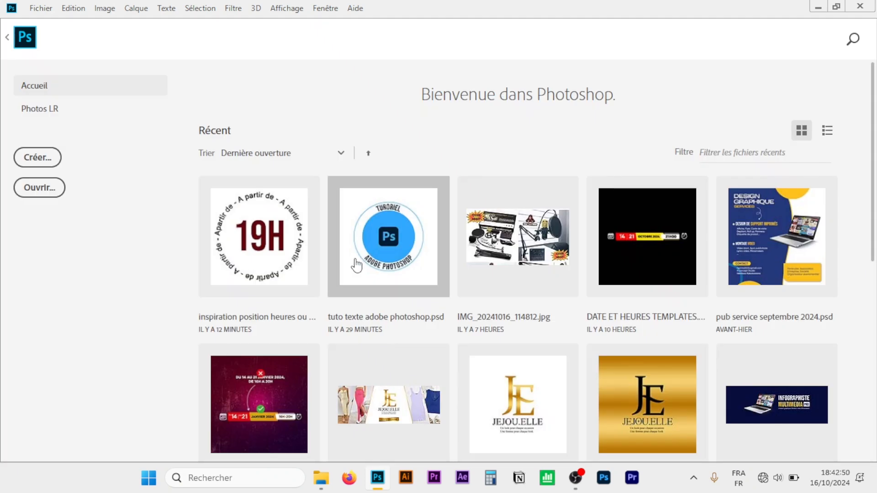
{"action": "left_click", "coordinate": [274, 250]}
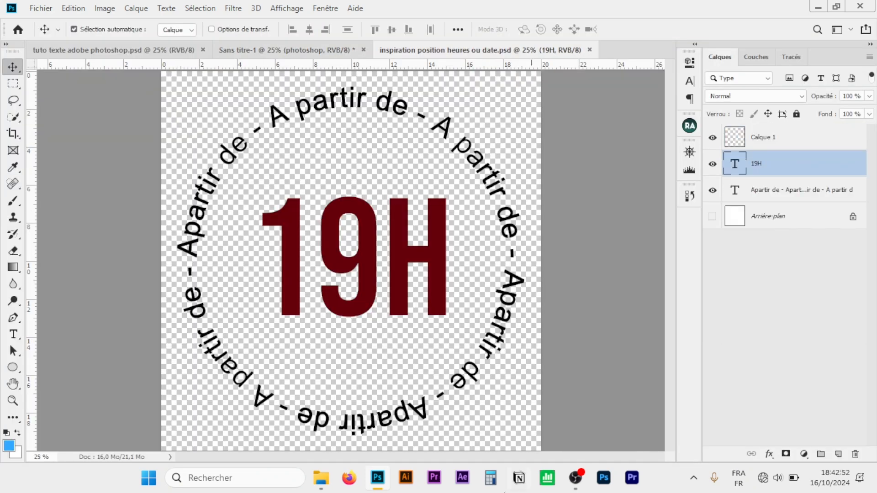